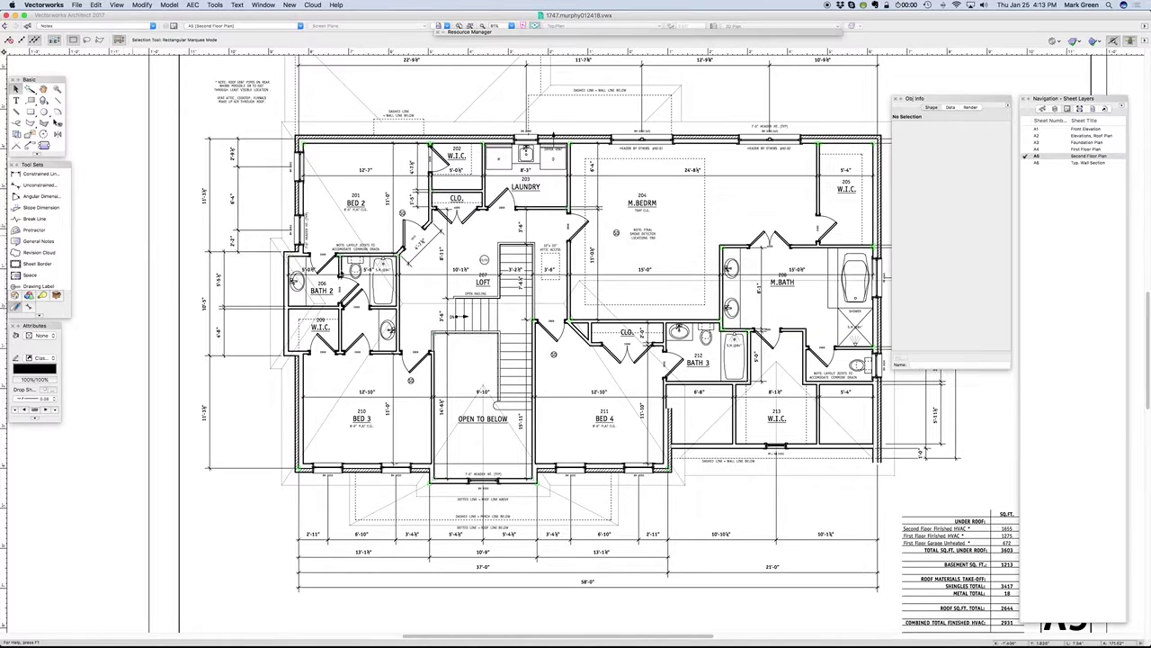
# Display the First Floor Plan sheet A4 and the Elevations, Roof Plan sheet A2 to examine their layouts
pyautogui.click(1026, 148)
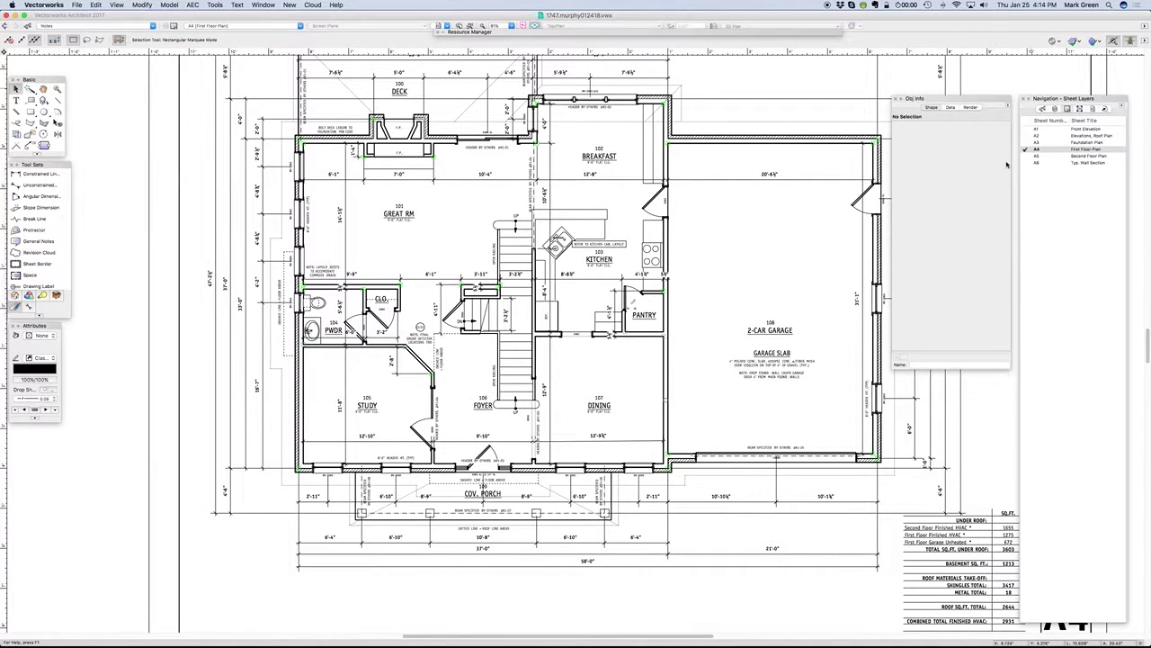
pyautogui.click(1025, 136)
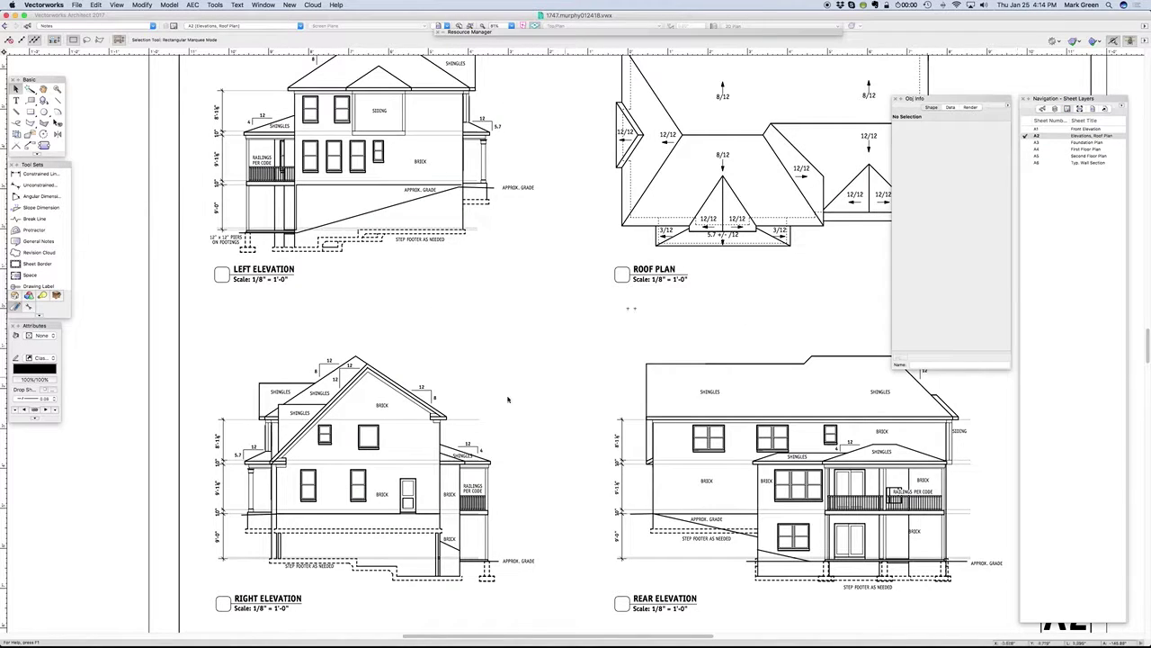
pyautogui.scroll(-2, 479, 327)
pyautogui.scroll(4, 832, 528)
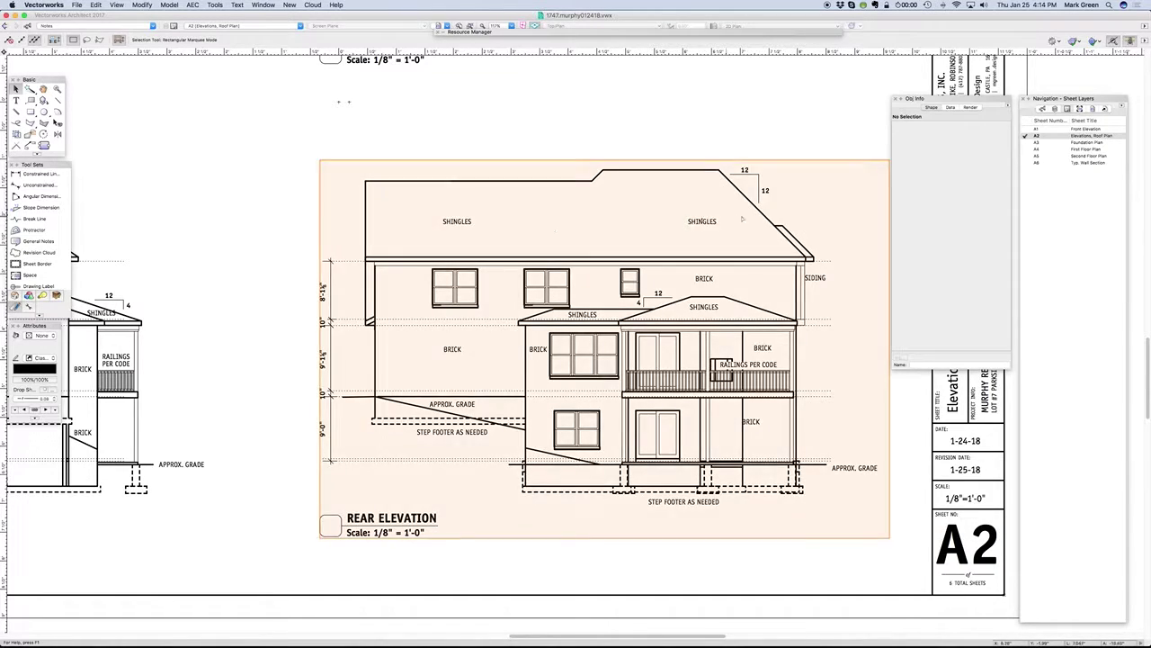
# Edit the rear elevation viewport's annotations and move the two main-roof SHINGLES labels out of line with each other
pyautogui.doubleClick(701, 225)
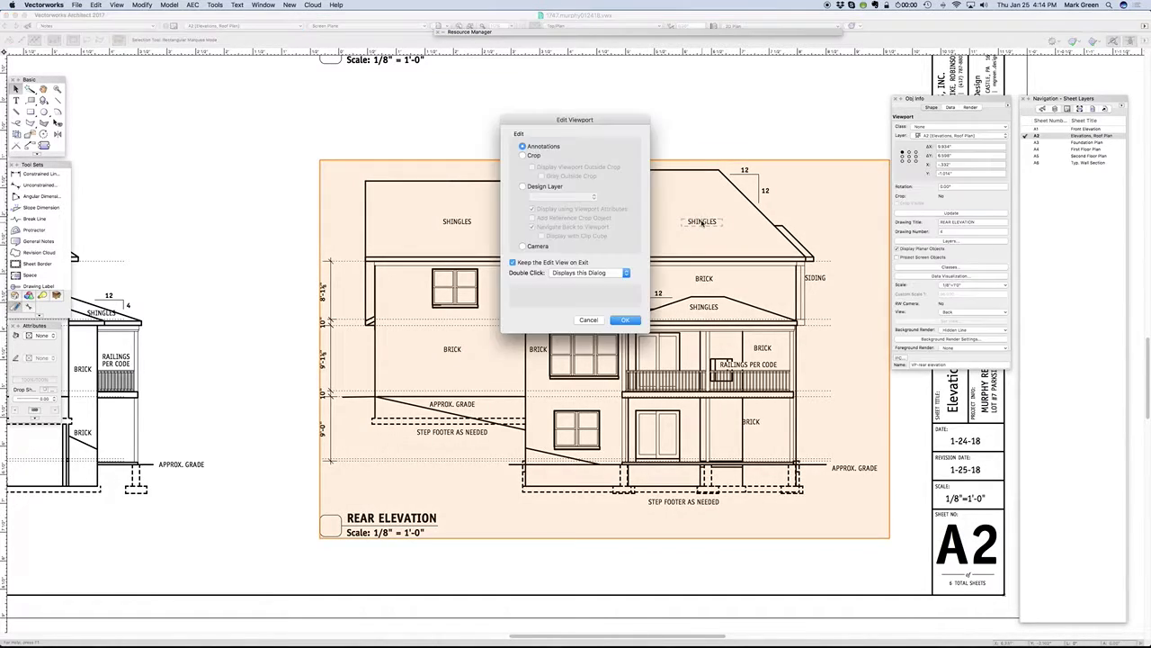
pyautogui.click(629, 320)
pyautogui.moveTo(701, 221); pyautogui.dragTo(669, 208)
pyautogui.moveTo(457, 221); pyautogui.dragTo(457, 235)
pyautogui.click(519, 142)
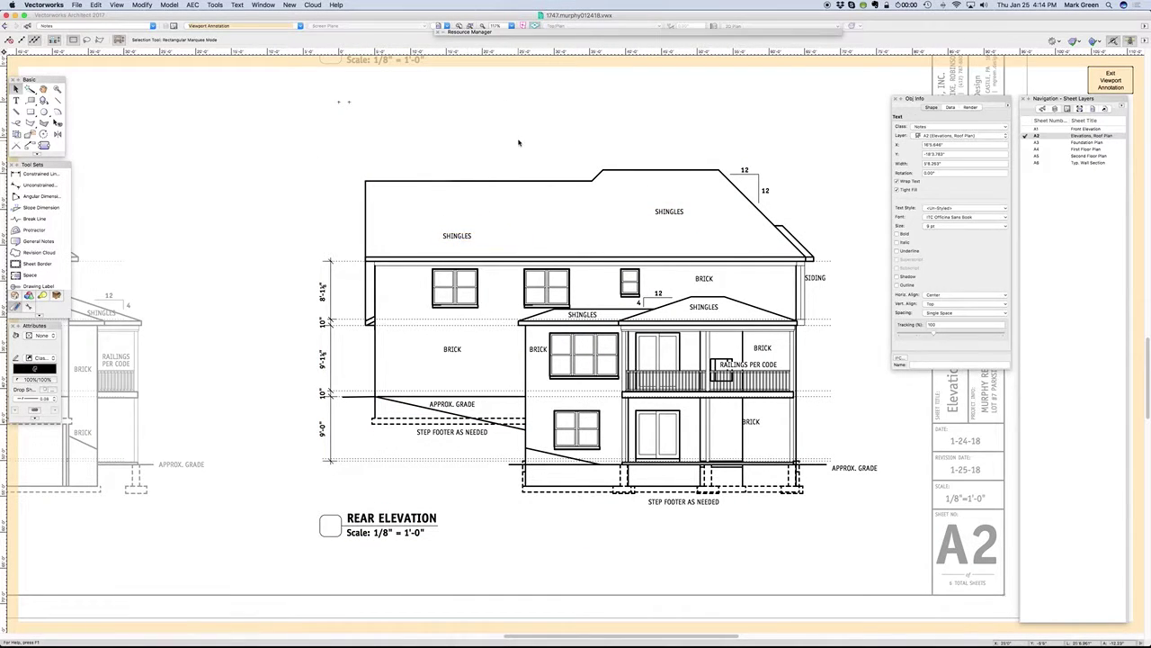
# Undo both SHINGLES label moves and exit the rear elevation's annotation editing
pyautogui.press('super+z')
pyautogui.press('super+z')
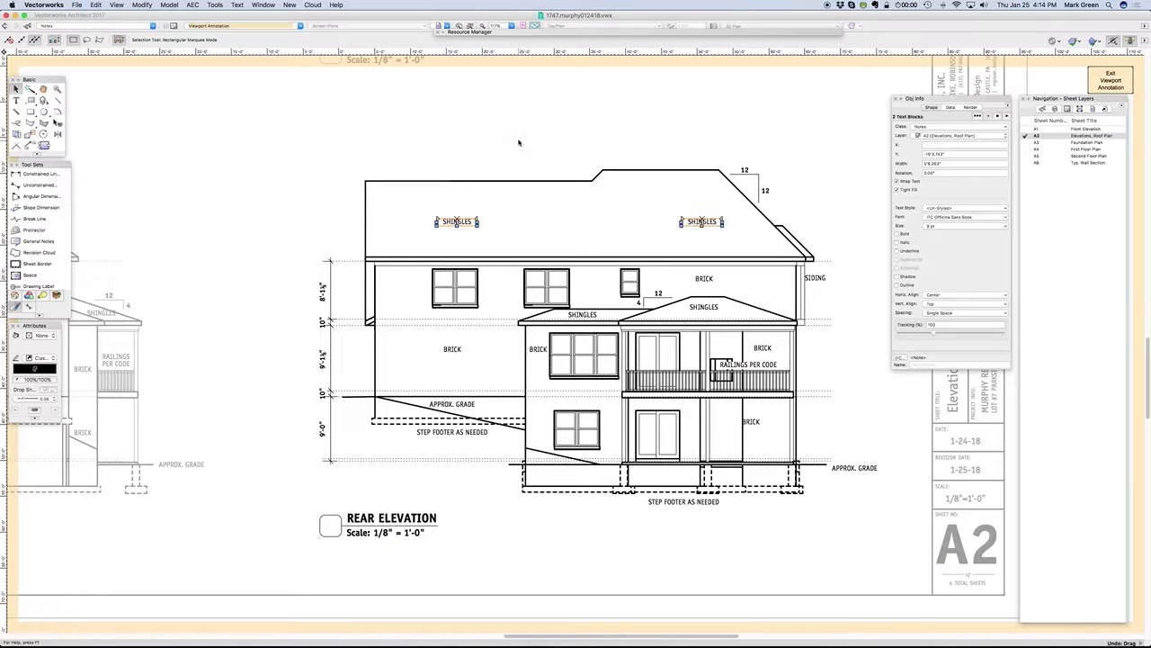
pyautogui.scroll(-4, 644, 324)
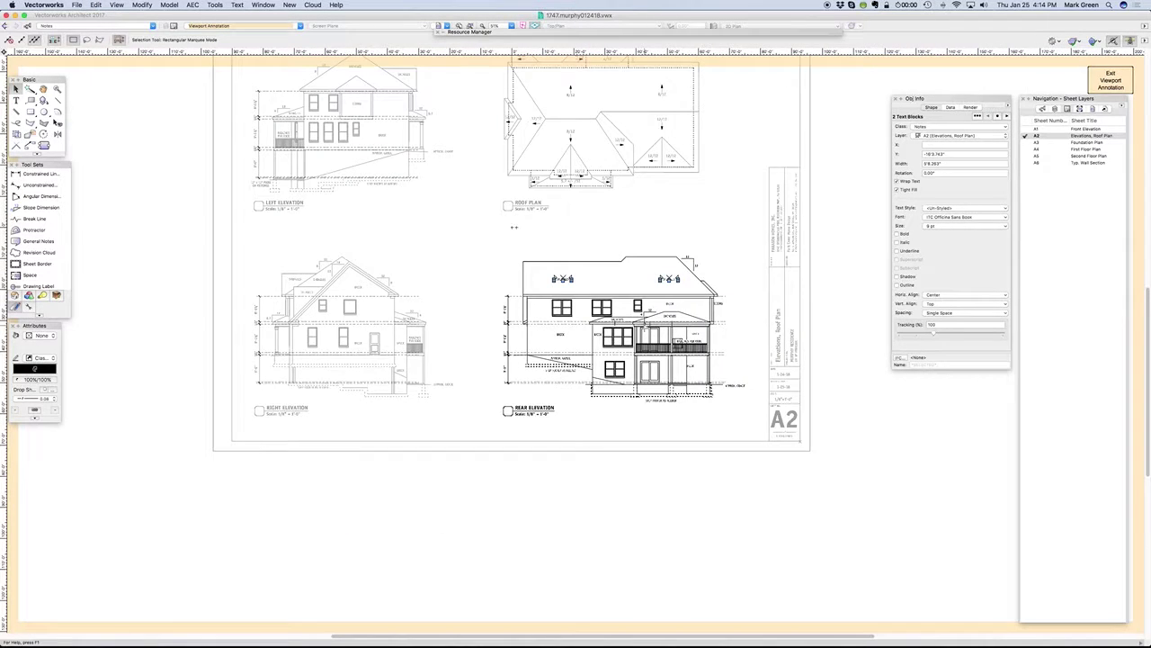
pyautogui.click(1101, 82)
pyautogui.click(1101, 81)
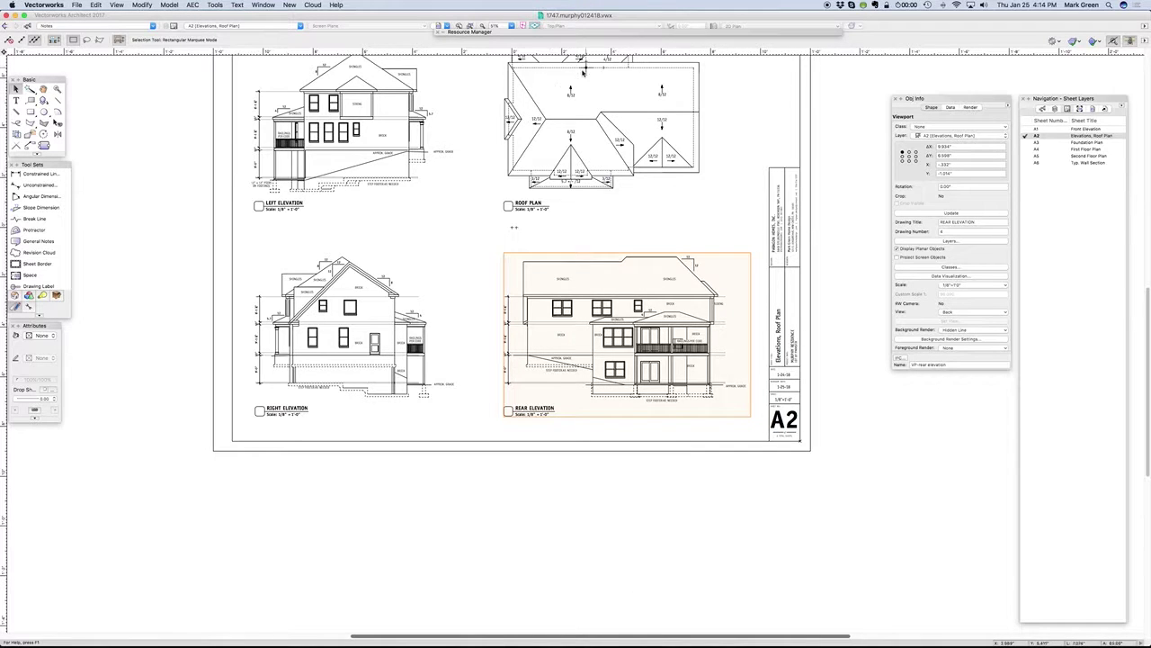
# Examine the label placement on the roof plan and the elevations of sheet A2
pyautogui.scroll(3, 598, 70)
pyautogui.press('super+4')
pyautogui.scroll(2, 583, 185)
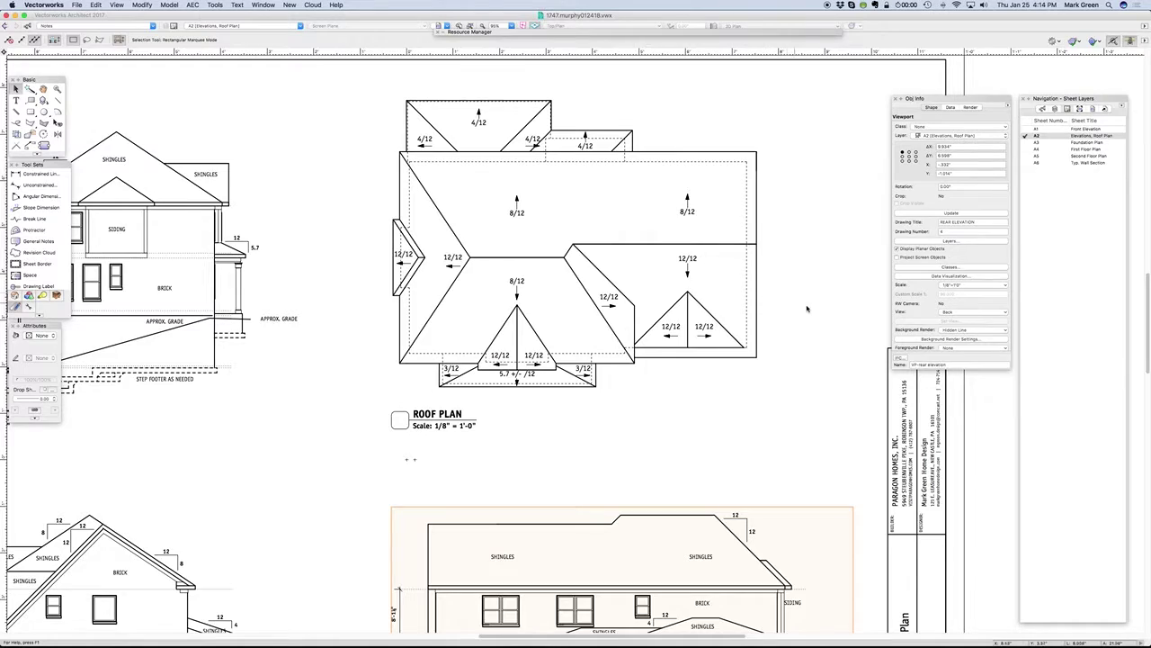
pyautogui.press('super+4')
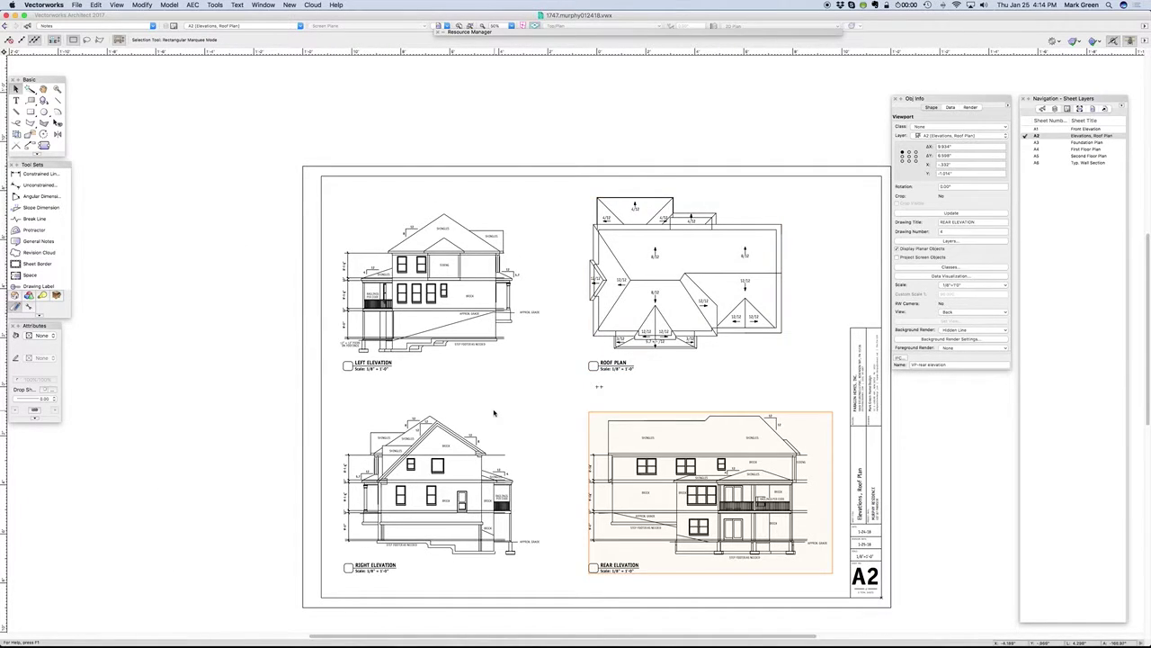
pyautogui.scroll(3, 461, 501)
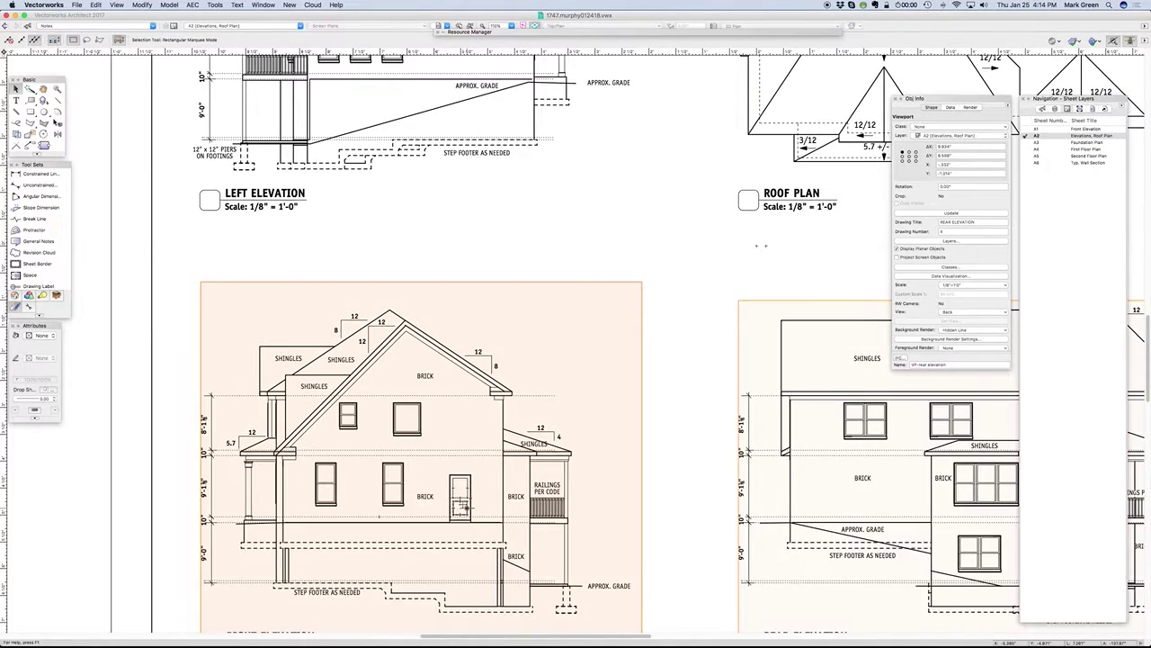
pyautogui.press('super+4')
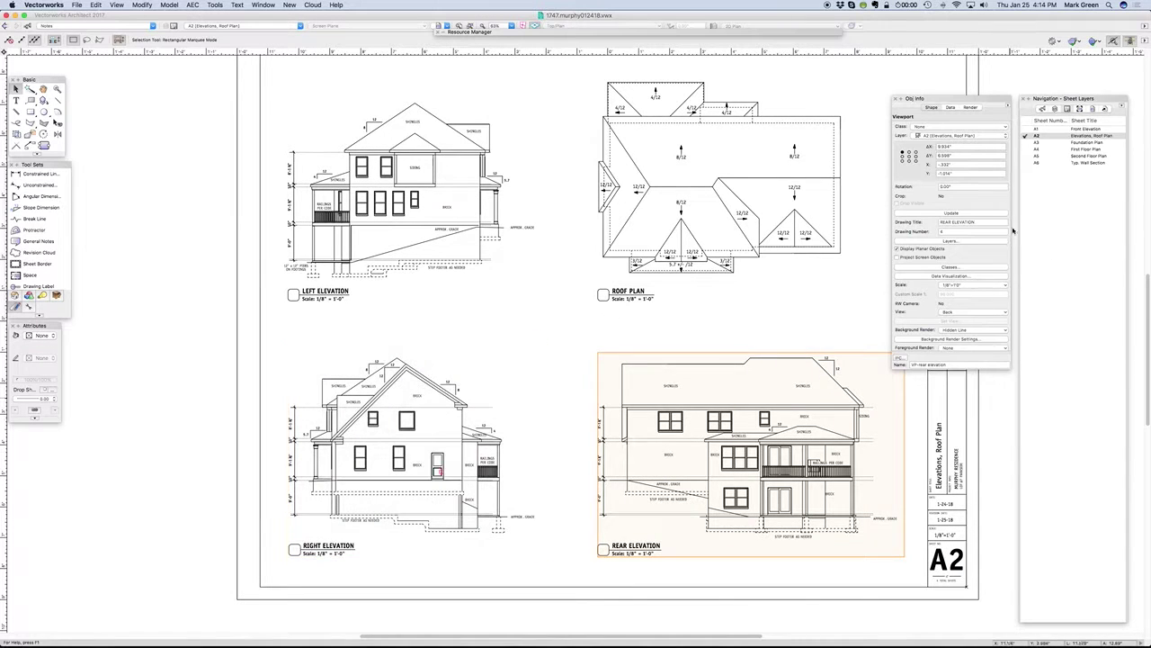
# Open the First Floor Plan sheet A4, draw a horizontal check line through the Study, Foyer and Dining labels, and delete it
pyautogui.click(1025, 150)
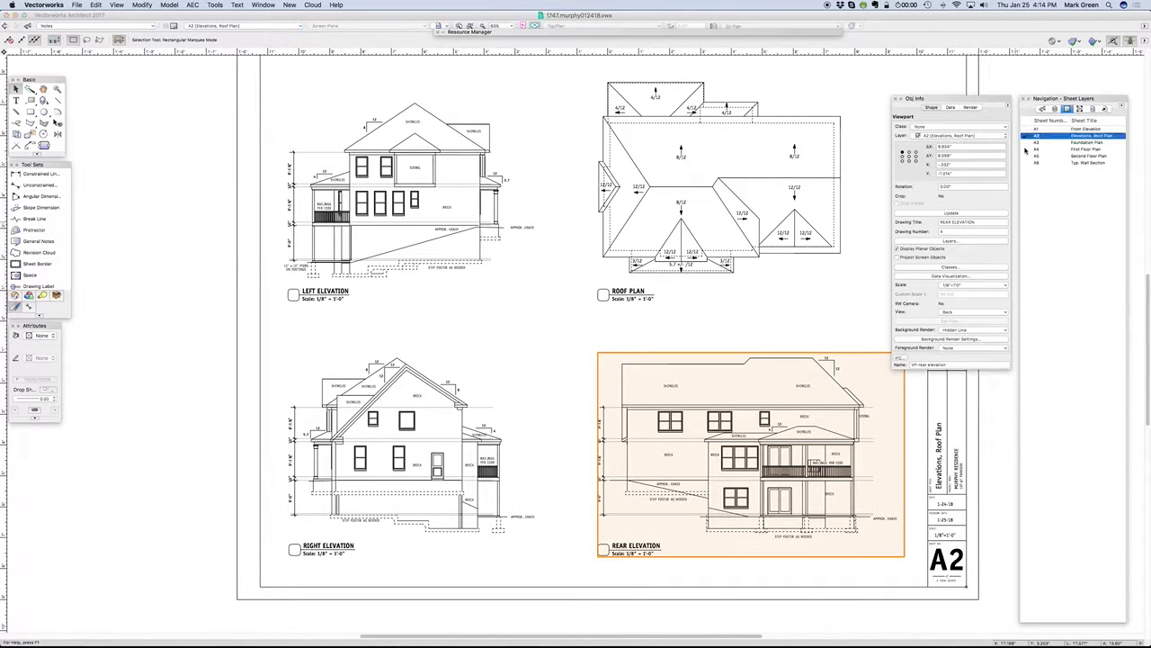
pyautogui.doubleClick(1025, 149)
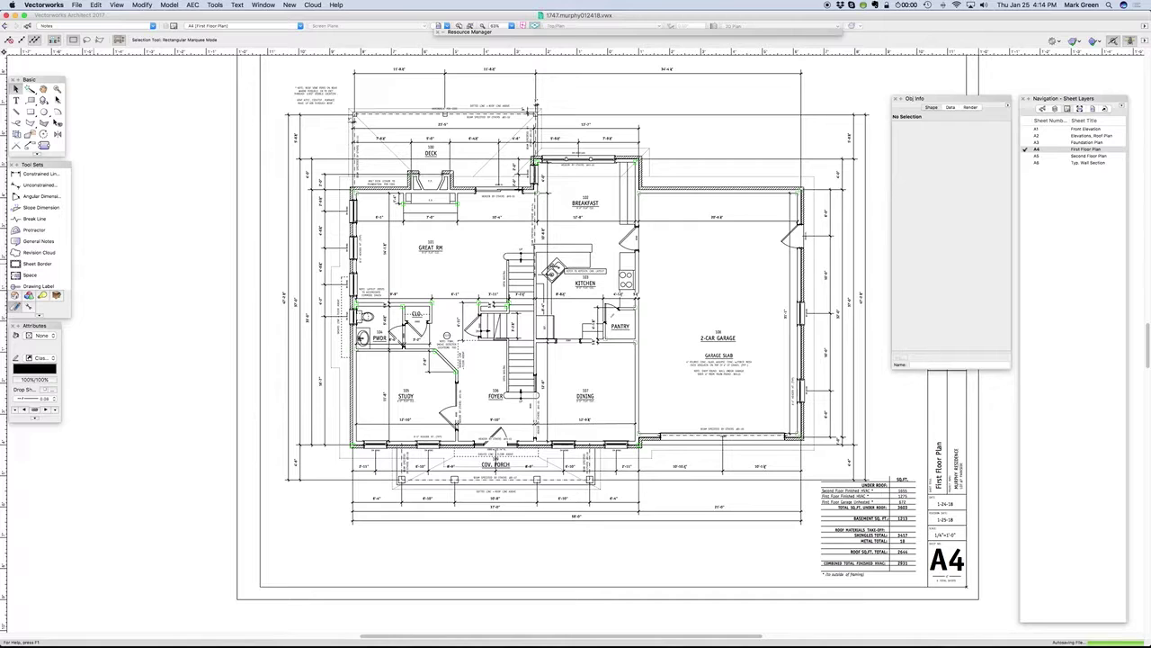
pyautogui.press('2')
pyautogui.scroll(1, 631, 576)
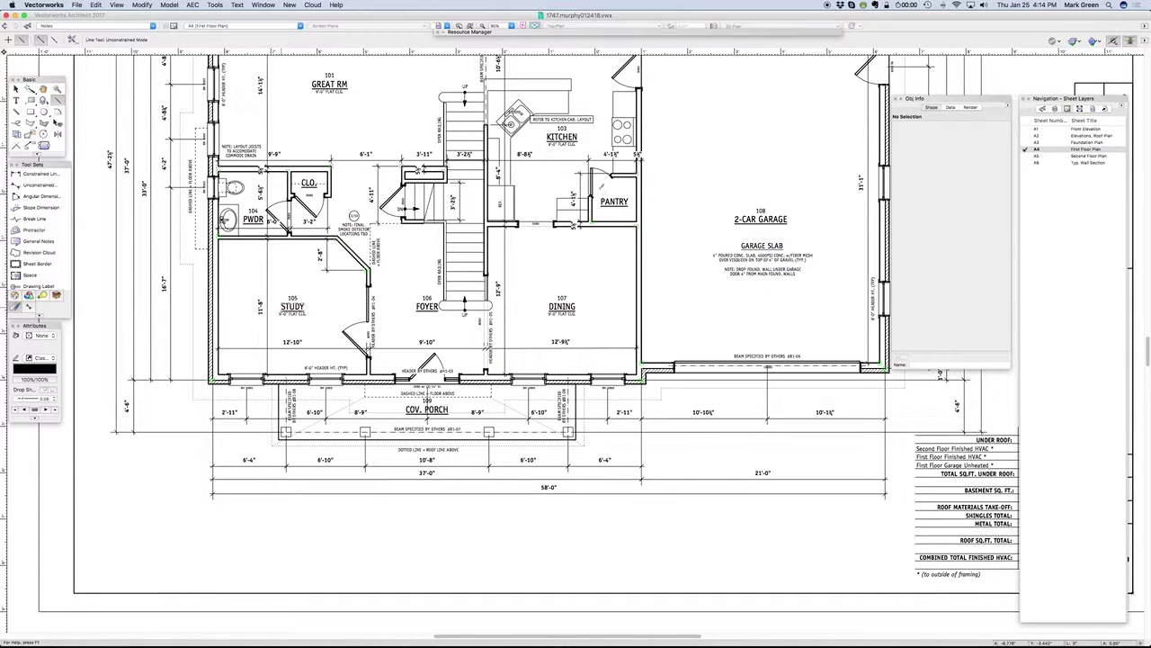
pyautogui.moveTo(279, 307)
pyautogui.mouseDown()
pyautogui.moveTo(724, 307)
pyautogui.moveTo(657, 307)
pyautogui.mouseUp()
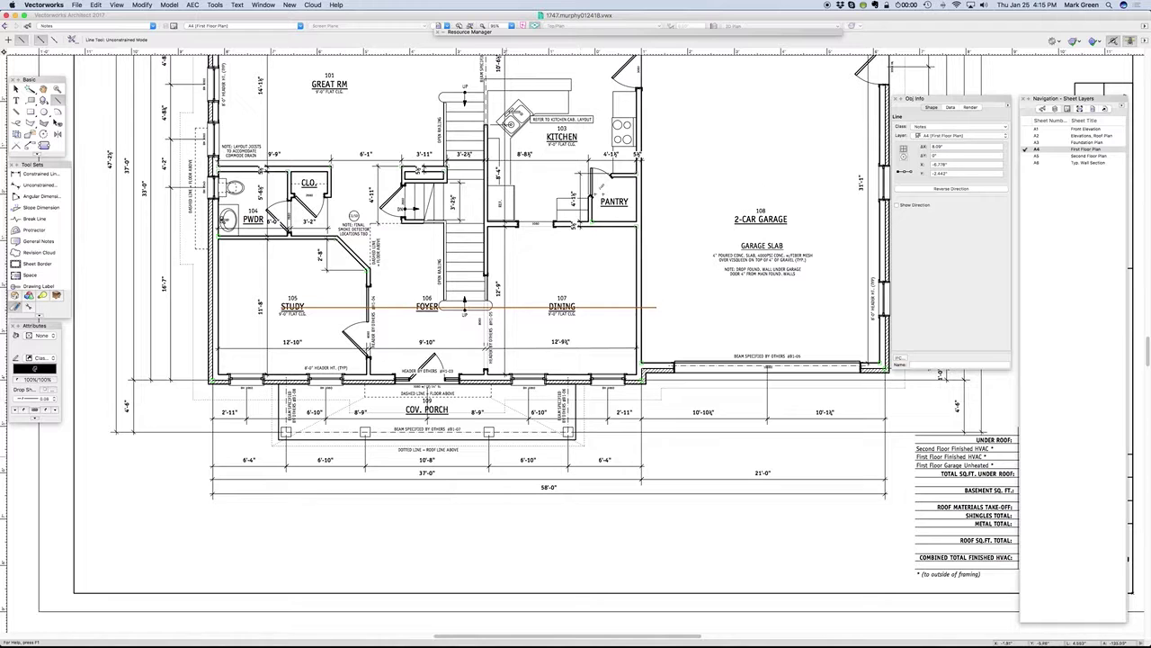
pyautogui.scroll(-1, 442, 493)
pyautogui.press('Delete')
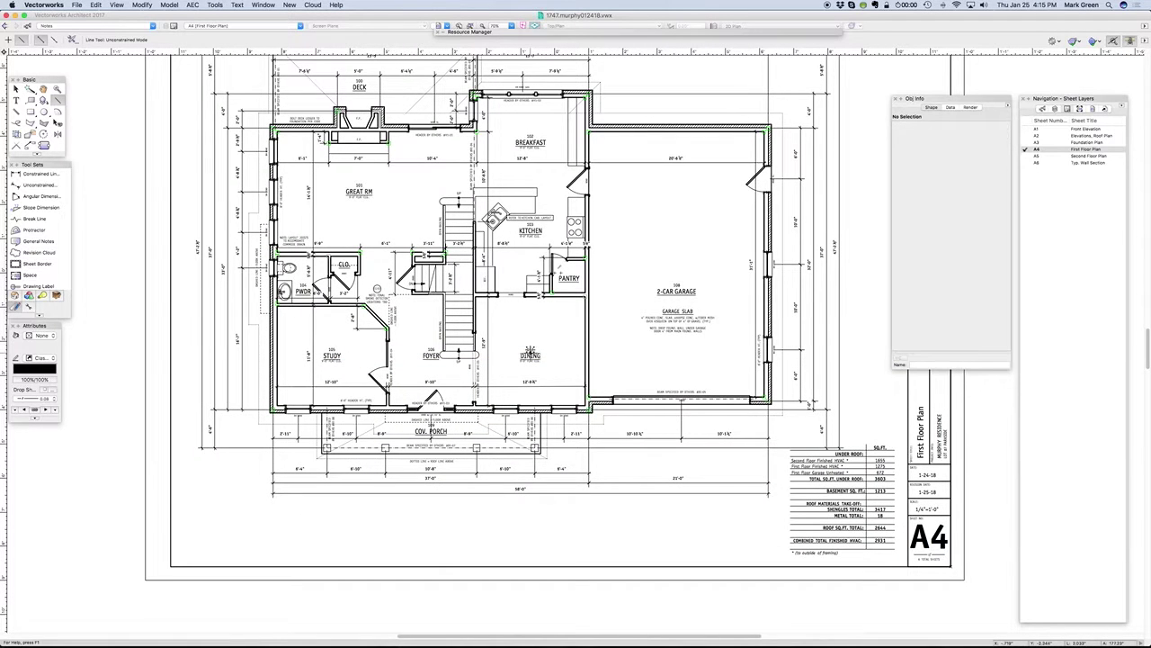
# Draw a vertical check line from Dining through Breakfast and a horizontal one about 5.77" long from Great Rm across the kitchen, removing each
pyautogui.moveTo(531, 353); pyautogui.dragTo(531, 112)
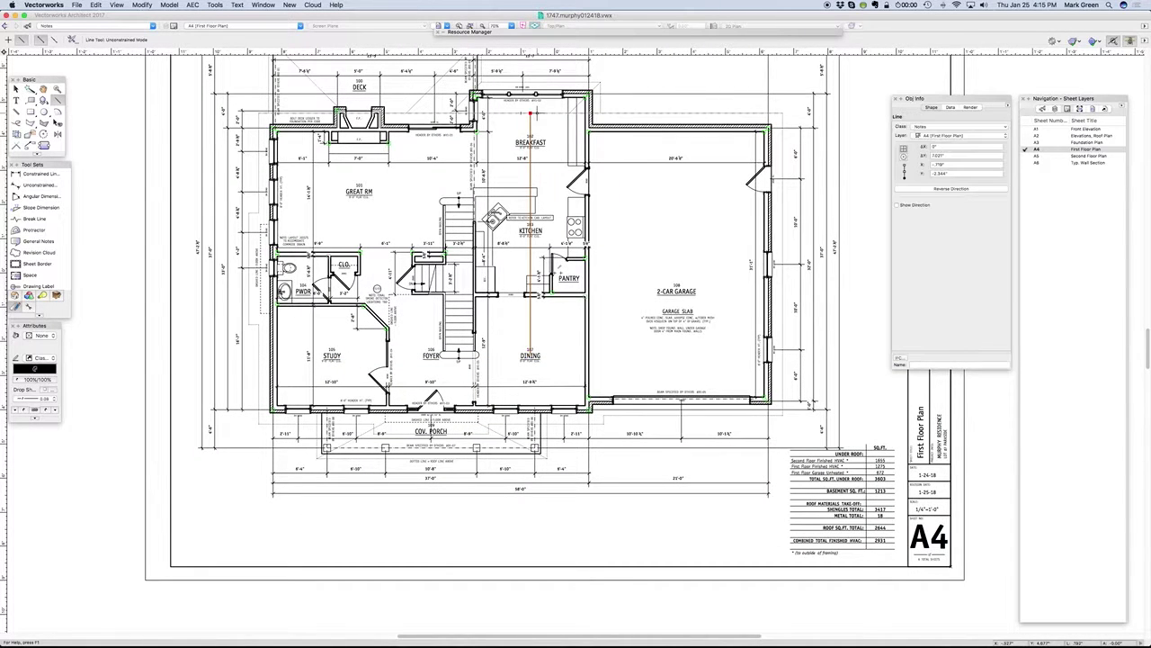
pyautogui.hotkey('ctrl', 'z')
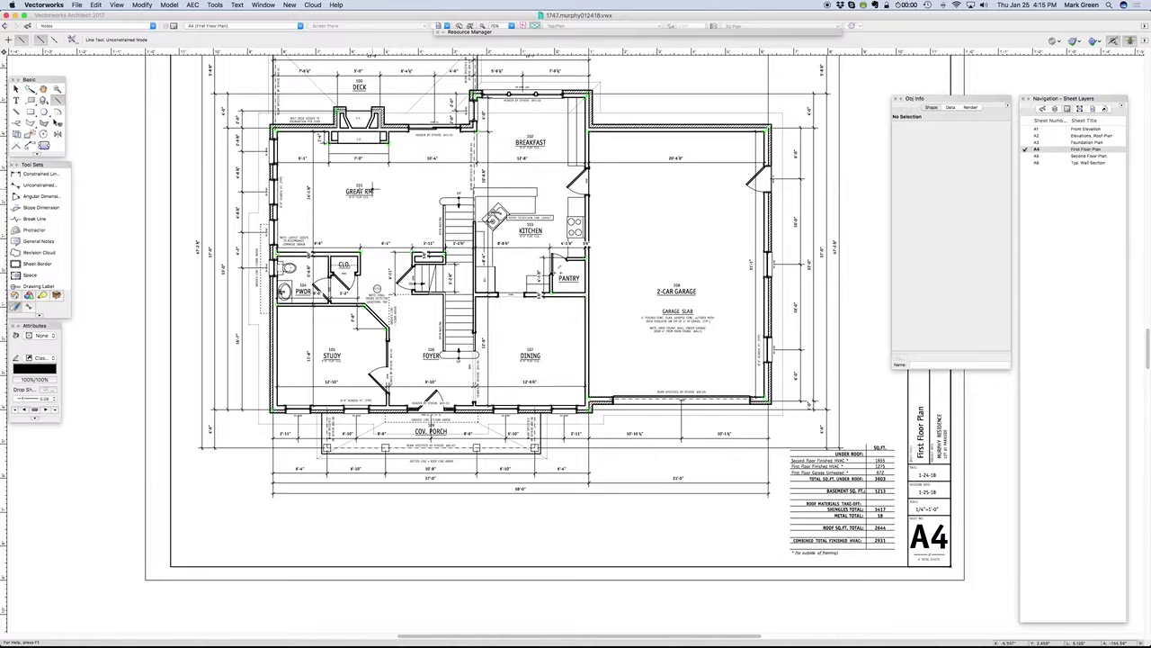
pyautogui.moveTo(358, 191); pyautogui.dragTo(562, 192)
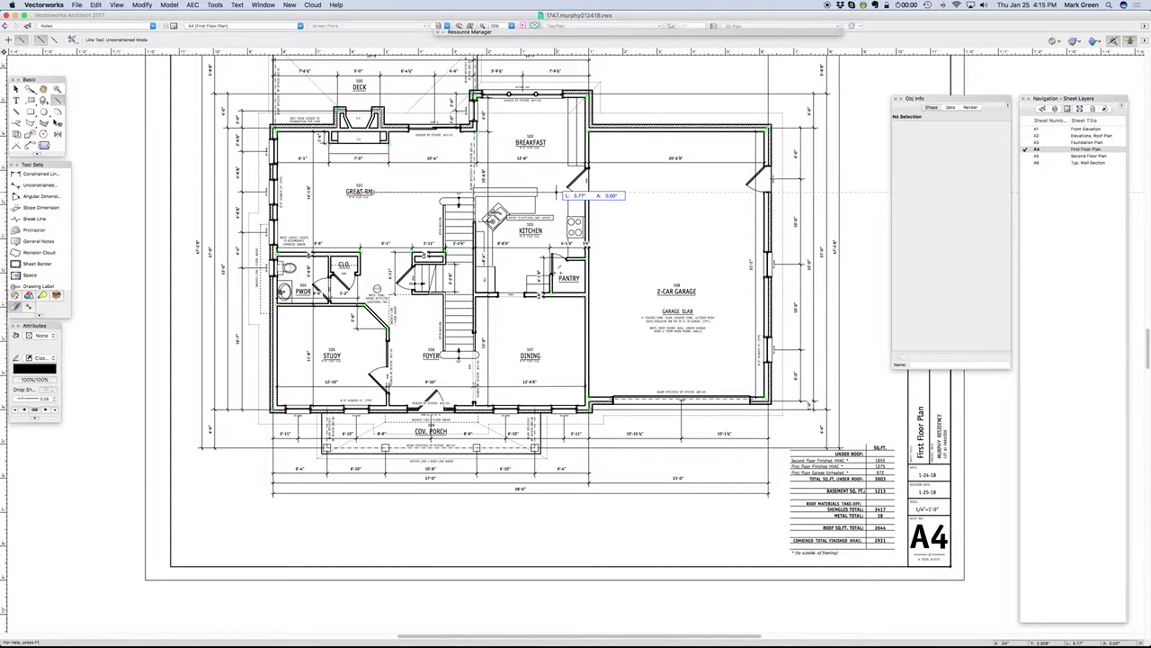
pyautogui.moveTo(561, 193); pyautogui.dragTo(556, 192)
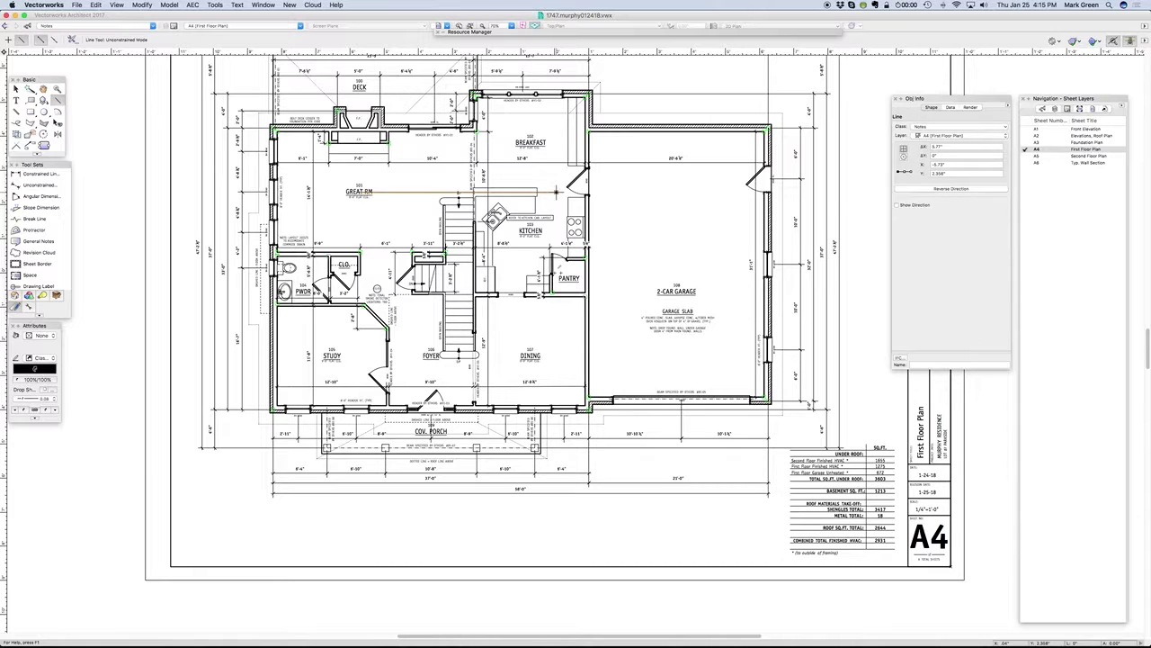
pyautogui.press('Delete')
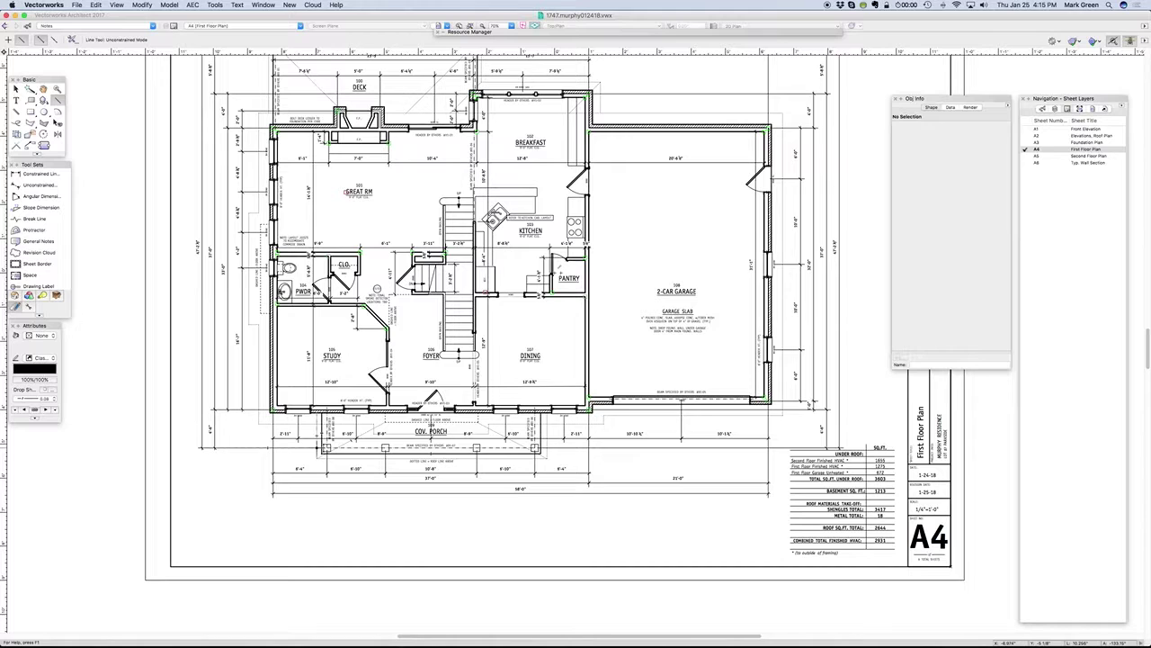
# Draw a vertical check line from the Study label up past the Great Rm label, and delete it
pyautogui.scroll(3, 332, 360)
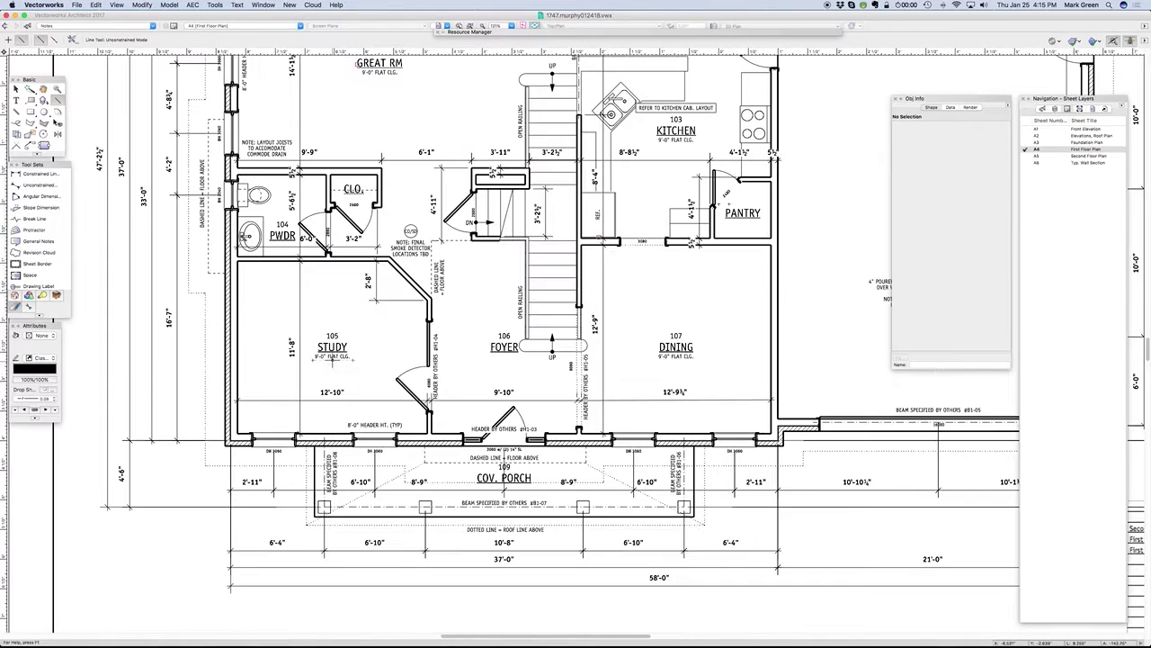
pyautogui.scroll(-3, 332, 360)
pyautogui.scroll(2, 332, 360)
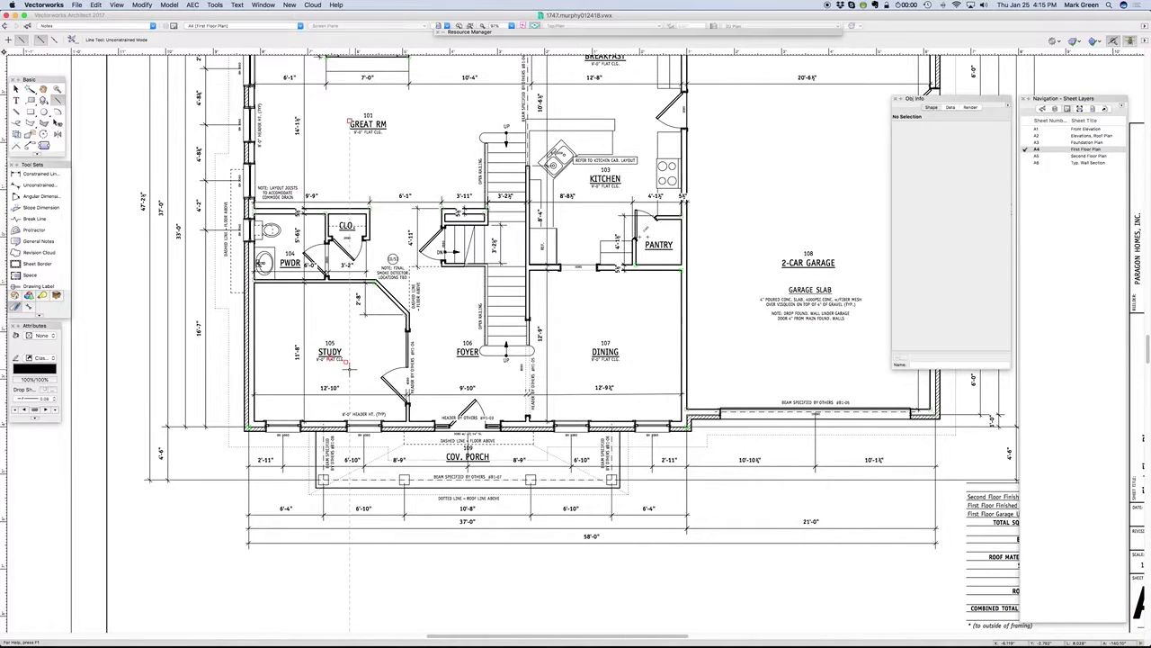
pyautogui.click(349, 369)
pyautogui.click(349, 81)
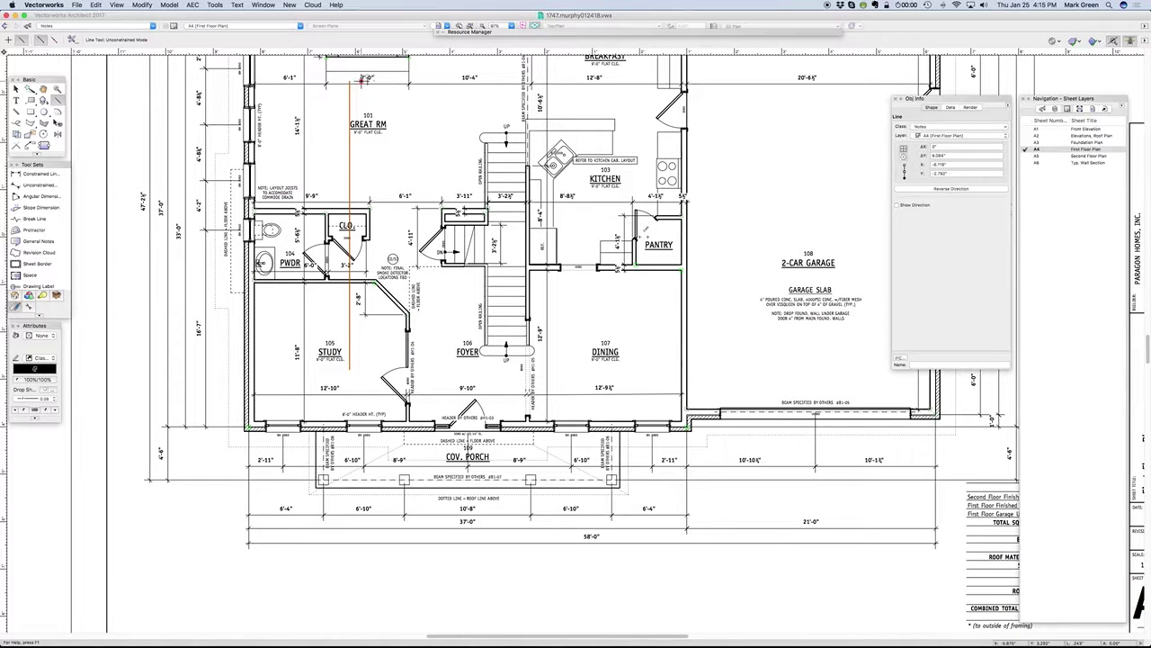
pyautogui.press('Delete')
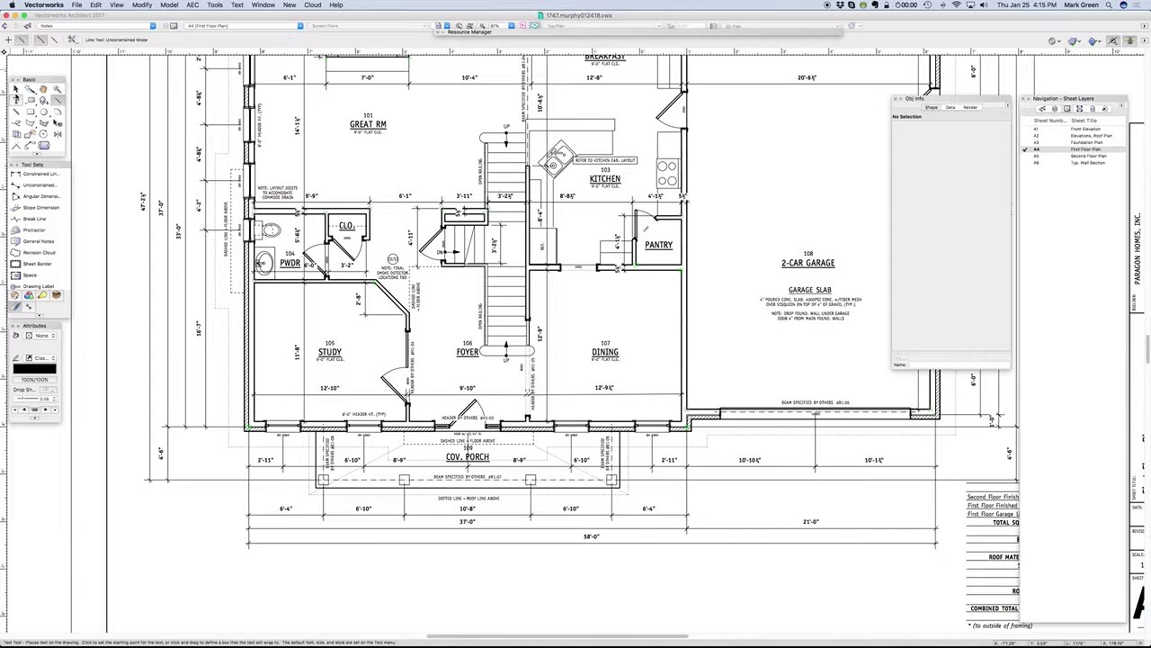
# Open the Second Floor Plan sheet A5 and examine how its room labels line up, including the M.Bath label
pyautogui.click(15, 89)
pyautogui.click(1025, 156)
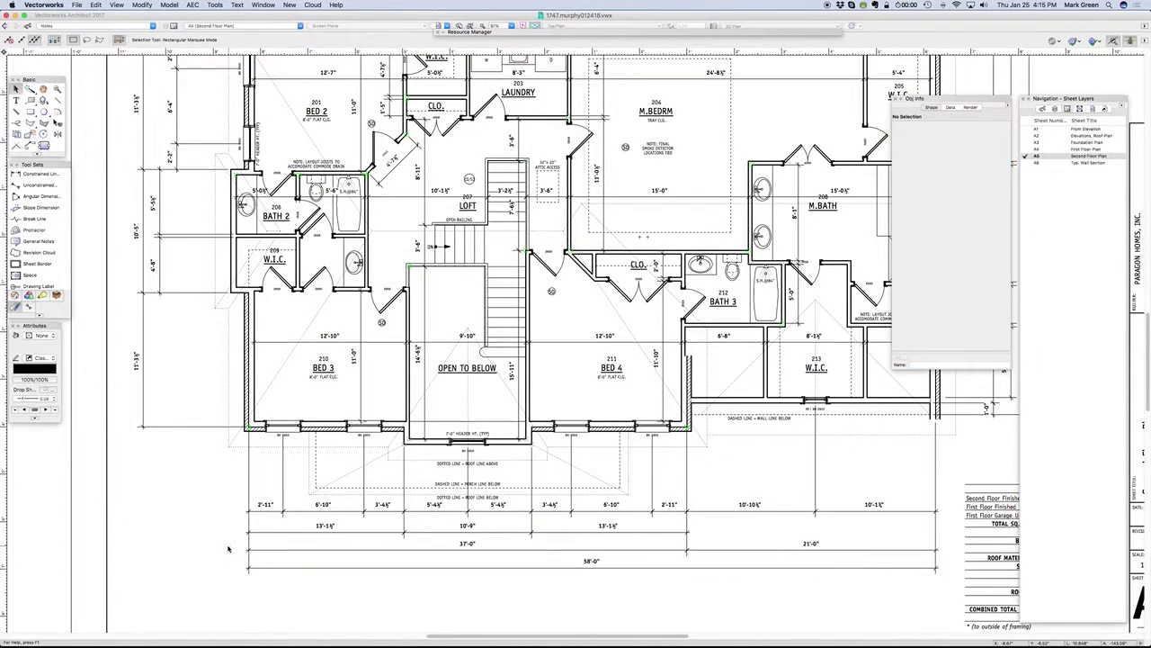
pyautogui.scroll(-2, 228, 548)
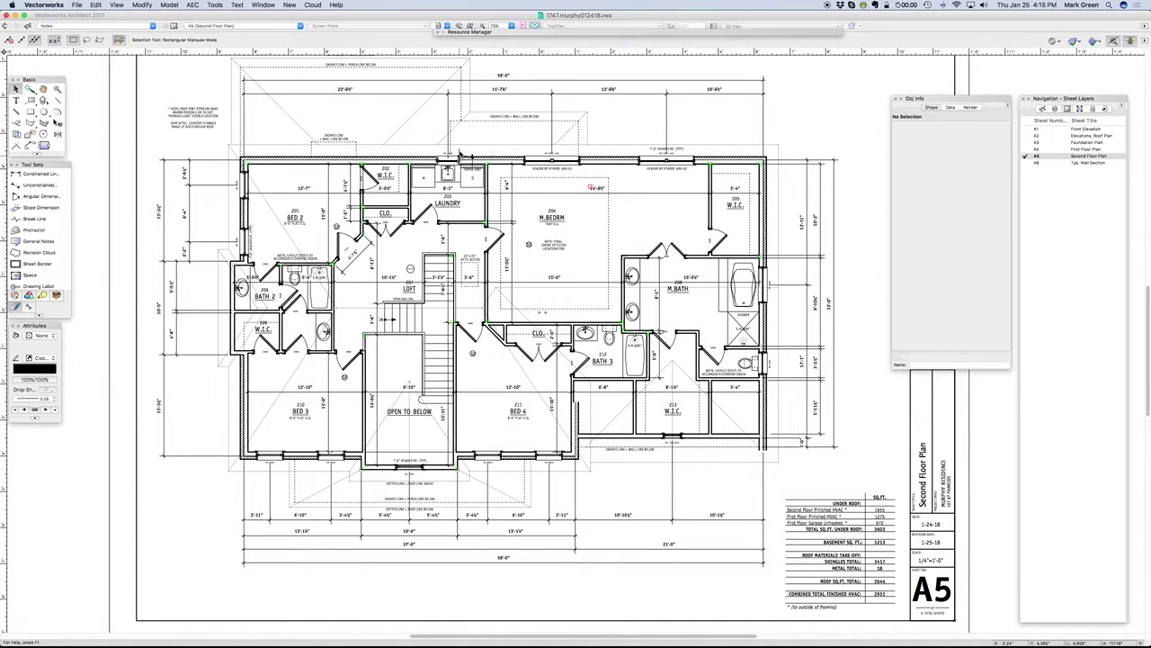
pyautogui.scroll(1, 459, 153)
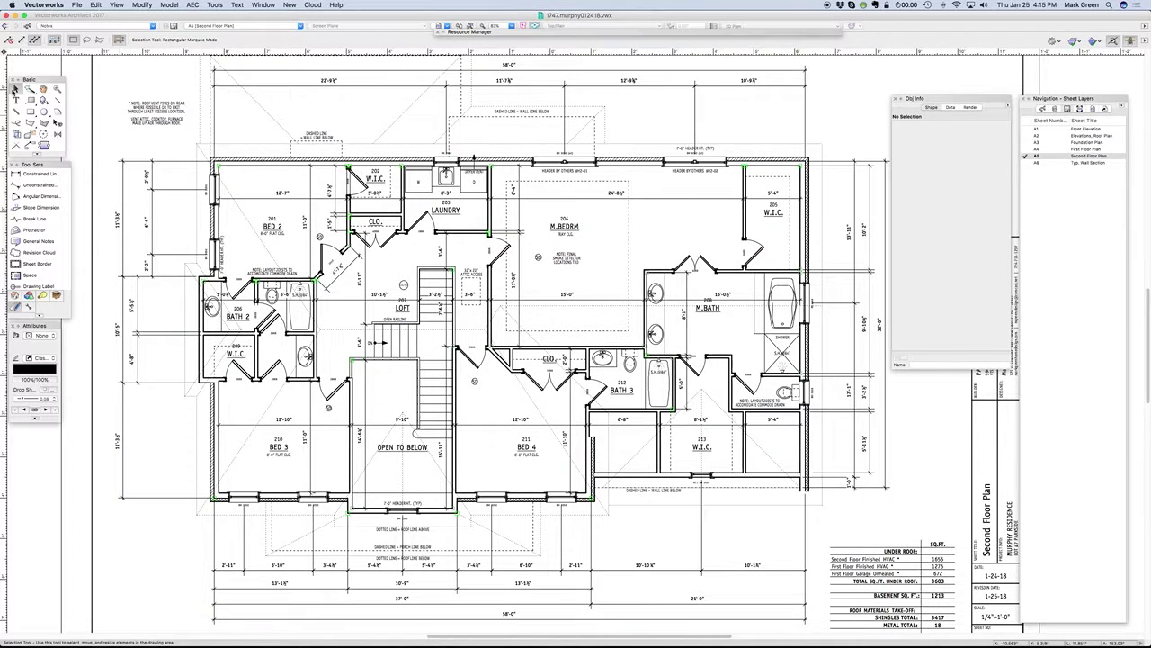
pyautogui.click(15, 89)
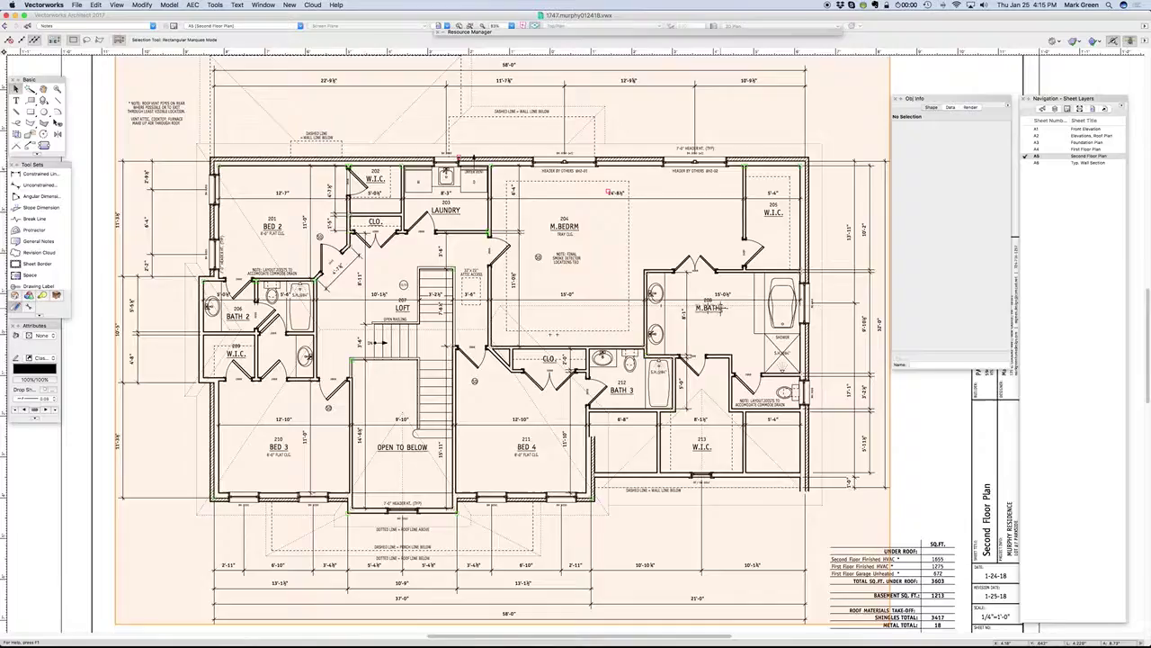
pyautogui.scroll(5, 722, 308)
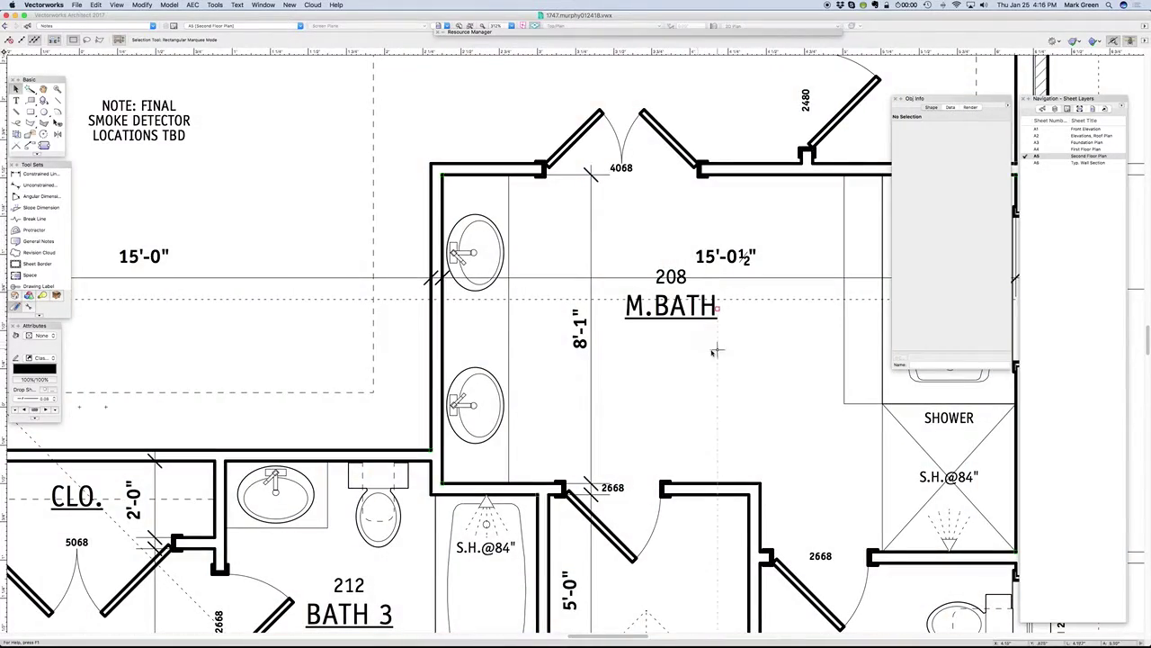
pyautogui.scroll(-5, 715, 352)
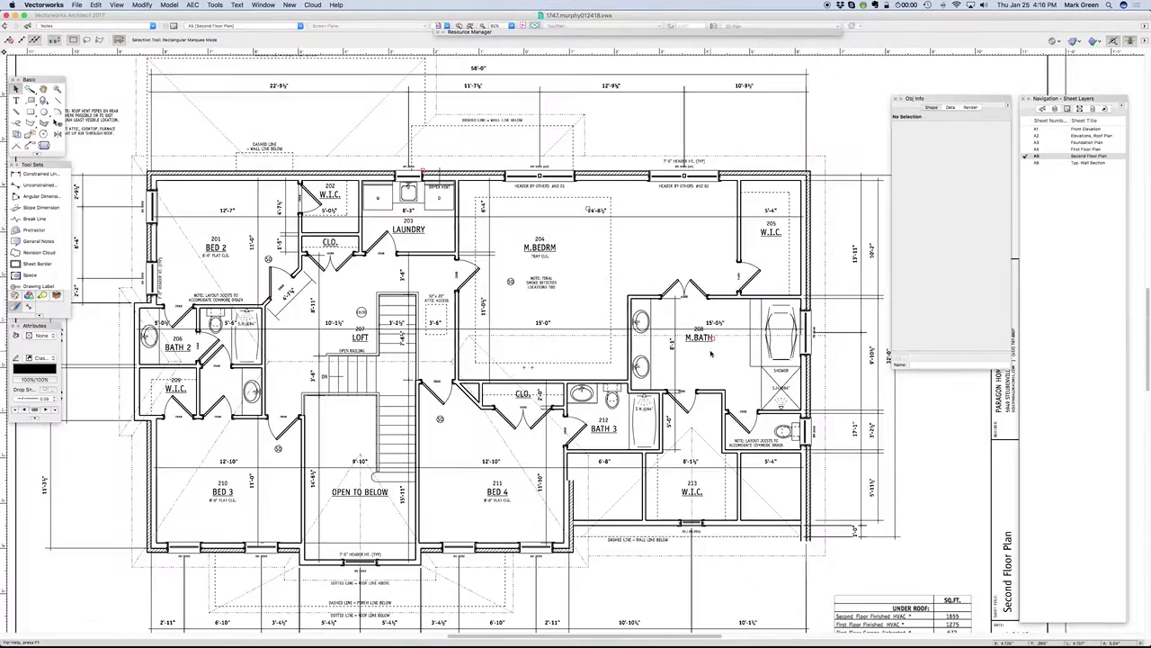
# Open the First Floor Plan sheet A4, edit the plan viewport's annotations, and draw a vertical check line from the Dining label past Breakfast
pyautogui.doubleClick(1036, 149)
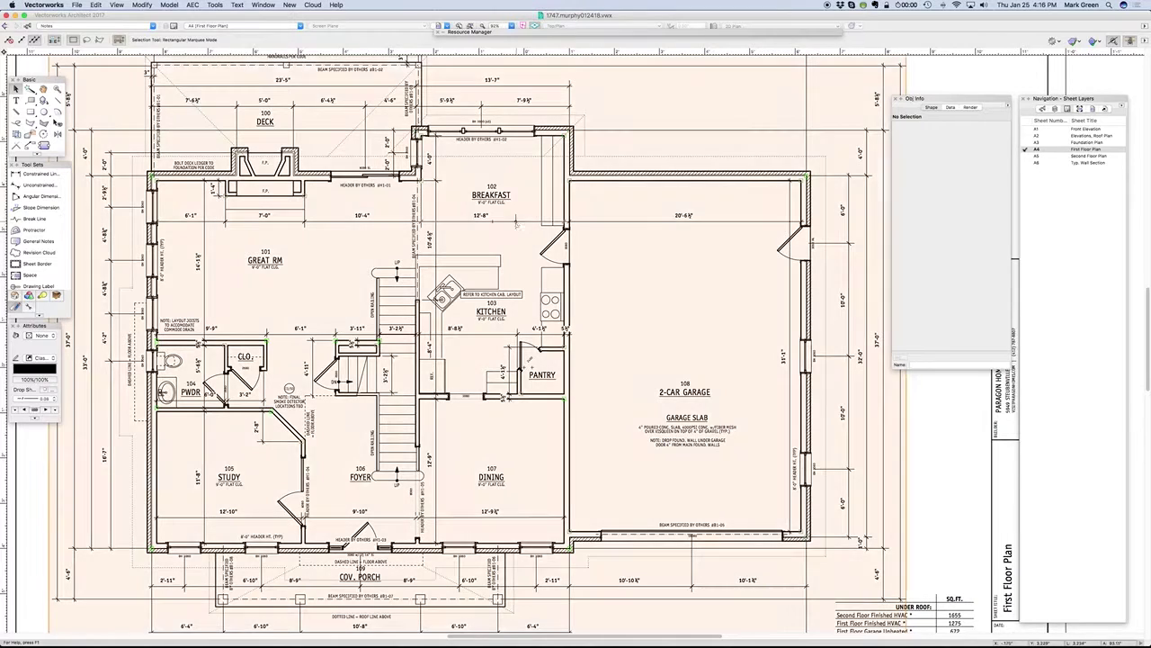
pyautogui.doubleClick(517, 224)
pyautogui.click(625, 322)
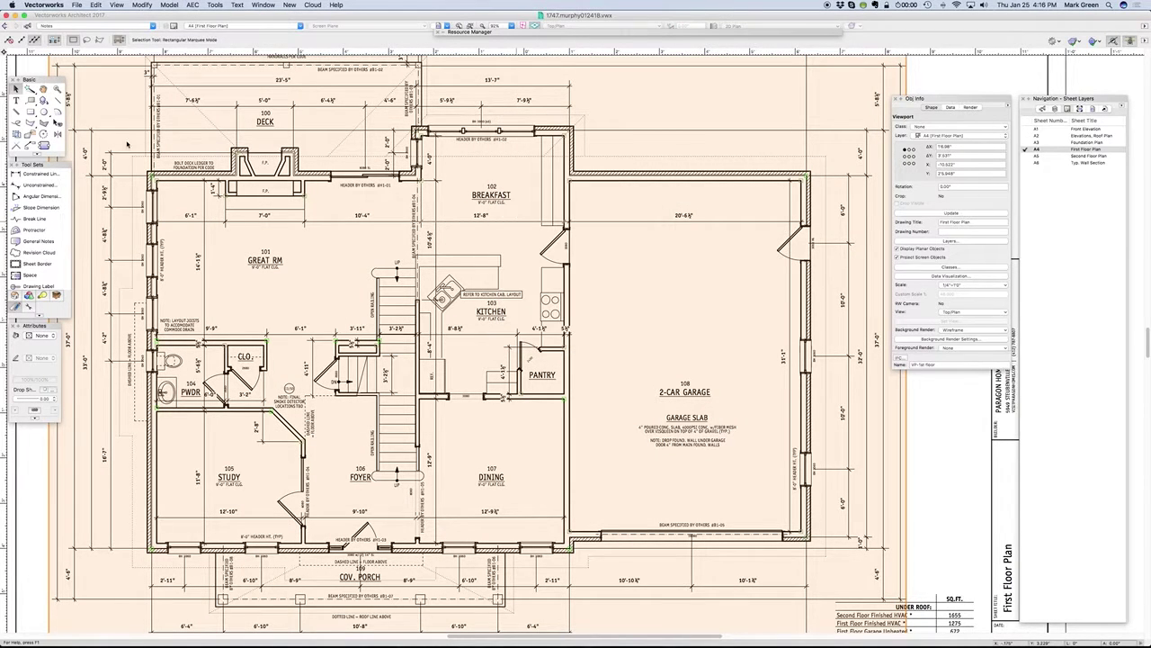
pyautogui.click(57, 100)
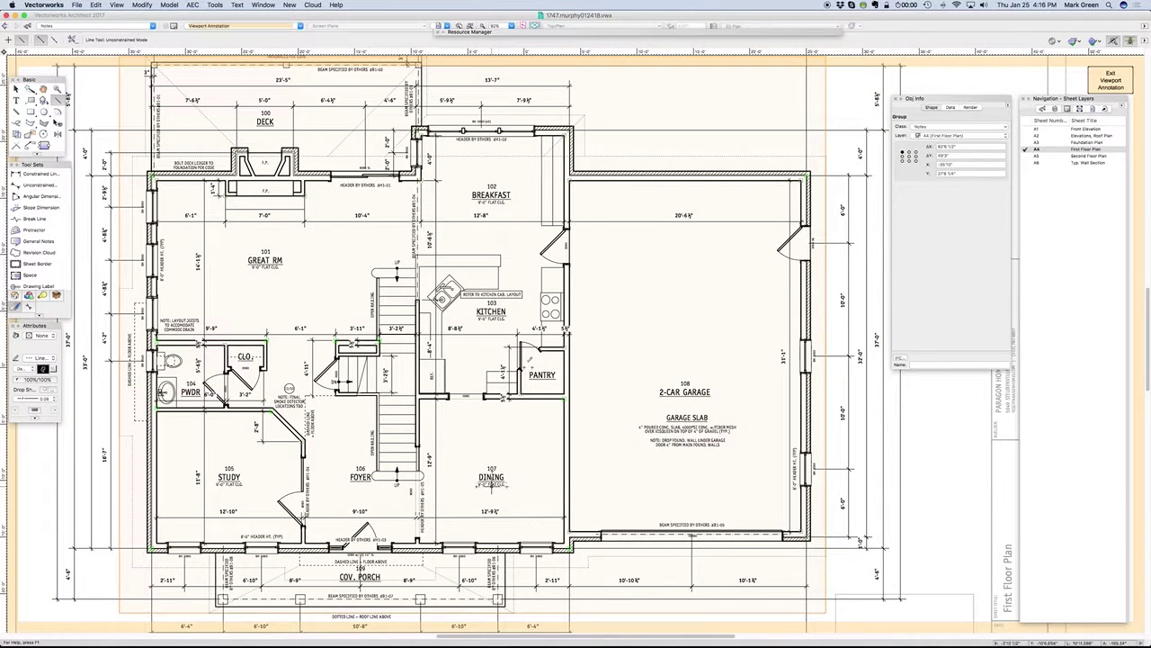
pyautogui.click(491, 485)
pyautogui.click(491, 122)
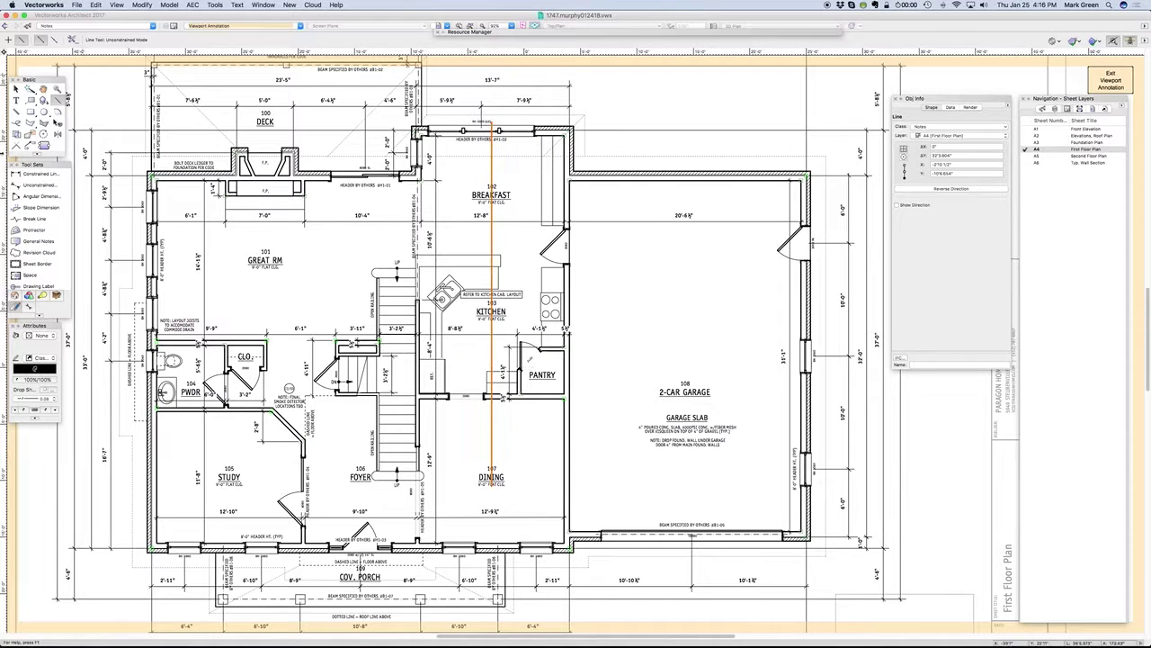
# Extend the vertical check line down to the Dining room's front wall and up beyond the overall dimensions above Breakfast
pyautogui.press('x')
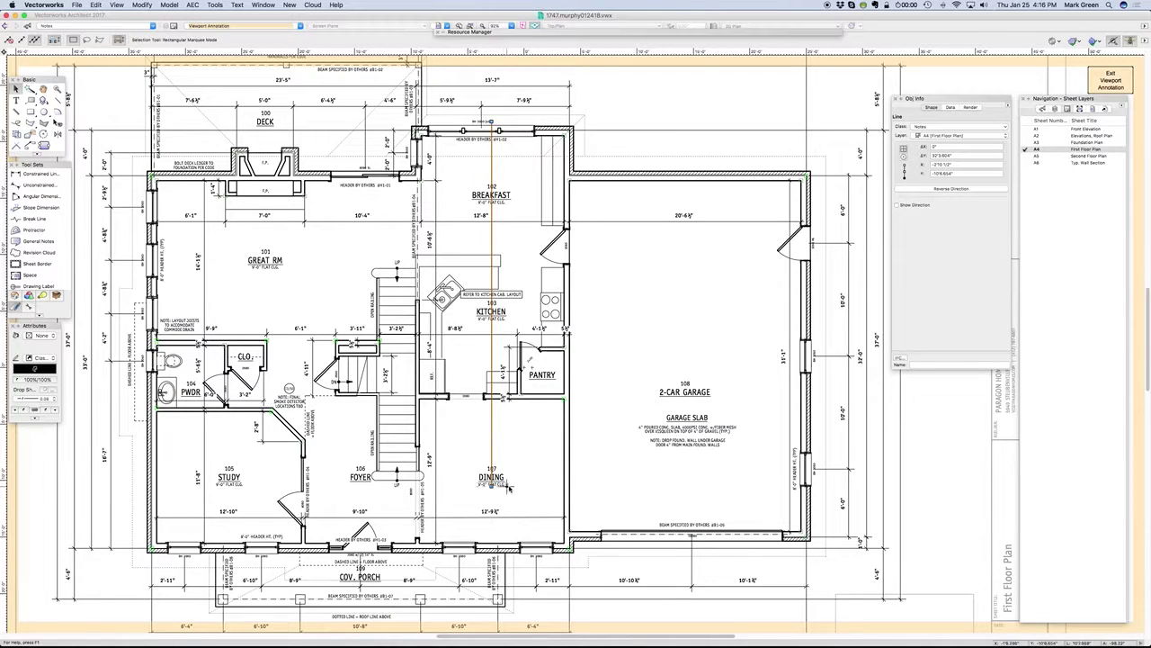
pyautogui.click(491, 486)
pyautogui.click(491, 540)
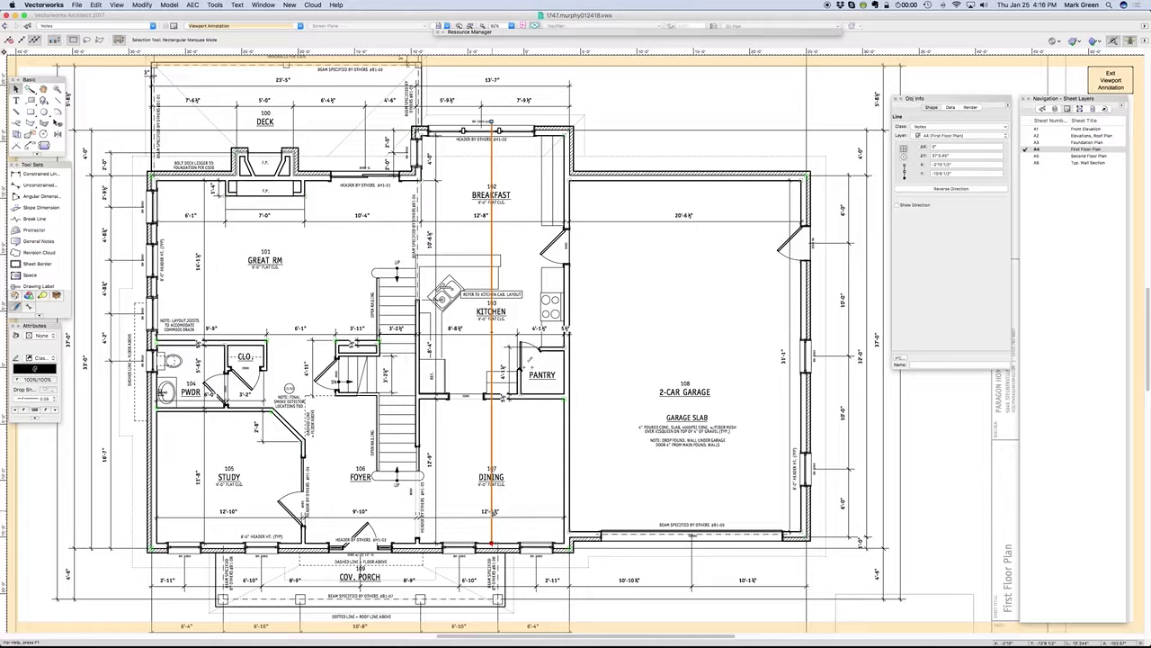
pyautogui.scroll(-2, 509, 563)
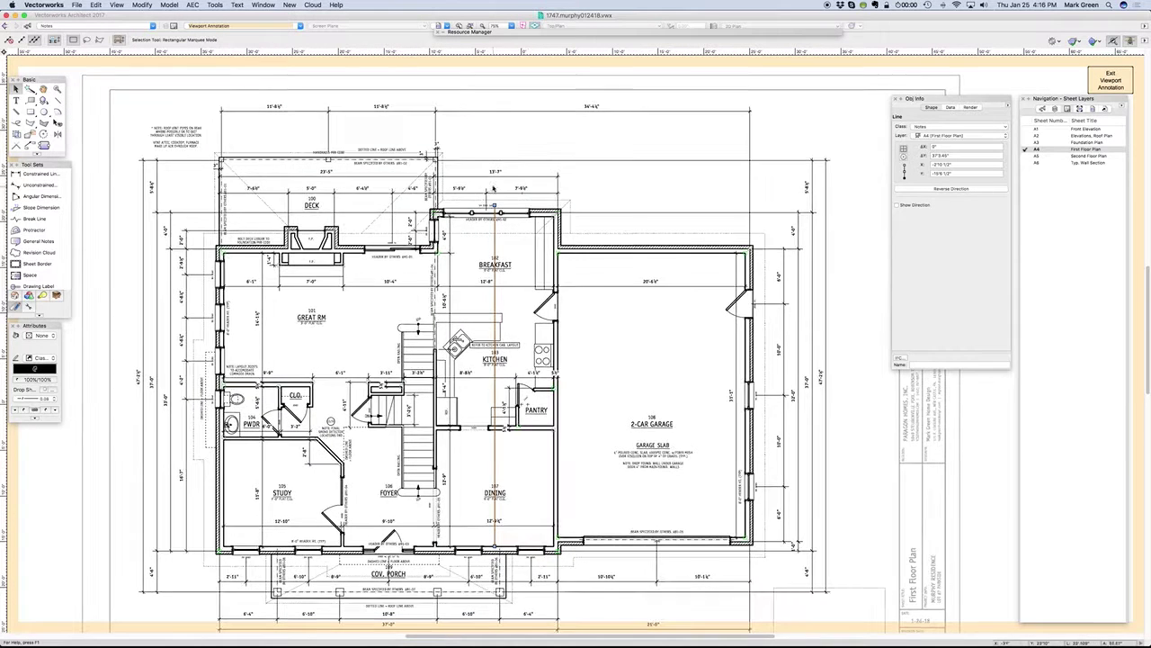
pyautogui.click(495, 205)
pyautogui.moveTo(494, 169); pyautogui.dragTo(493, 143)
pyautogui.scroll(4, 499, 277)
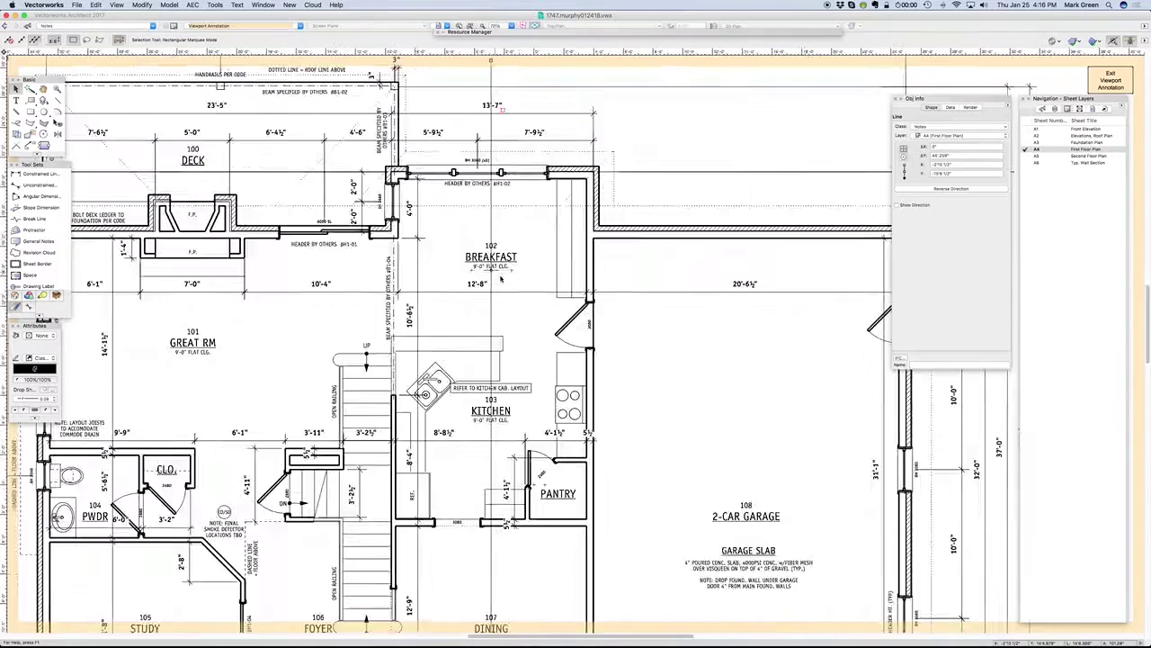
# Move the 12'-8" dimension text under the Breakfast label so it is centered on the vertical check line
pyautogui.click(434, 300)
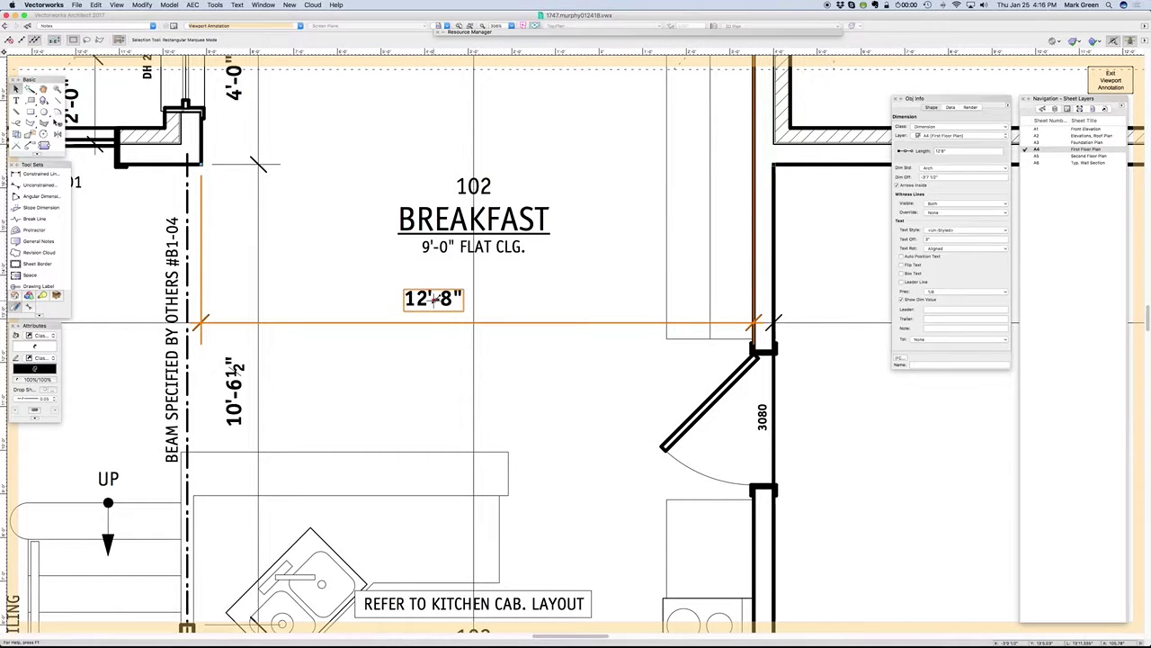
pyautogui.moveTo(434, 300); pyautogui.dragTo(474, 301)
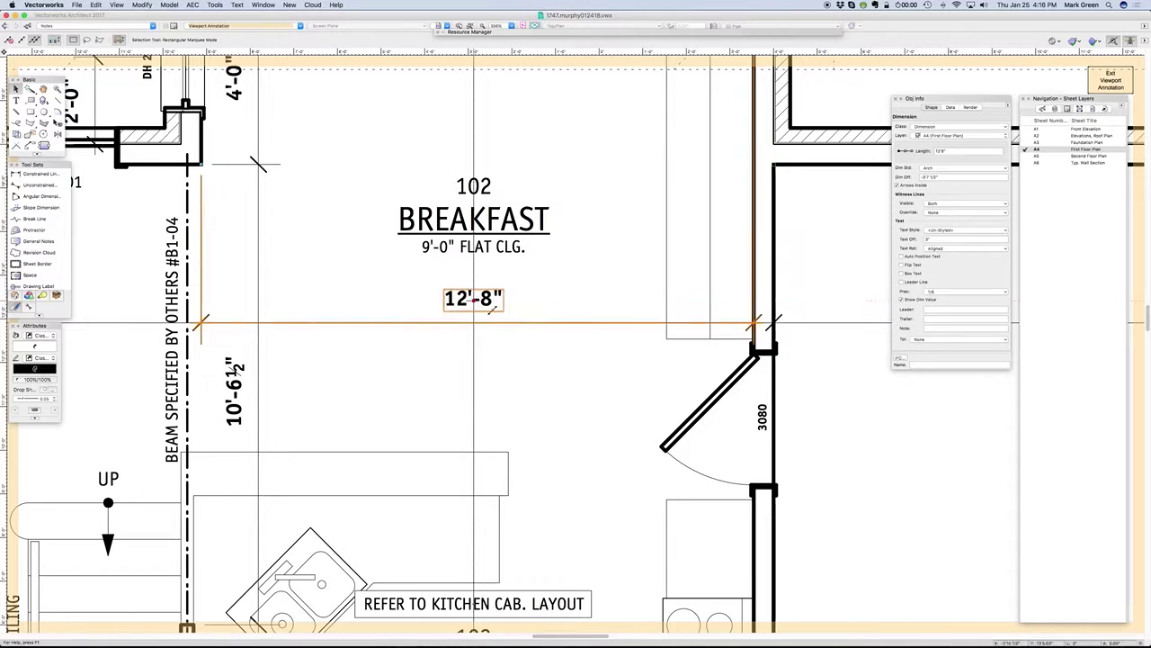
pyautogui.click(511, 379)
# Delete the vertical check line running through Dining, Kitchen and Breakfast
pyautogui.click(474, 377)
pyautogui.scroll(-3, 377, 401)
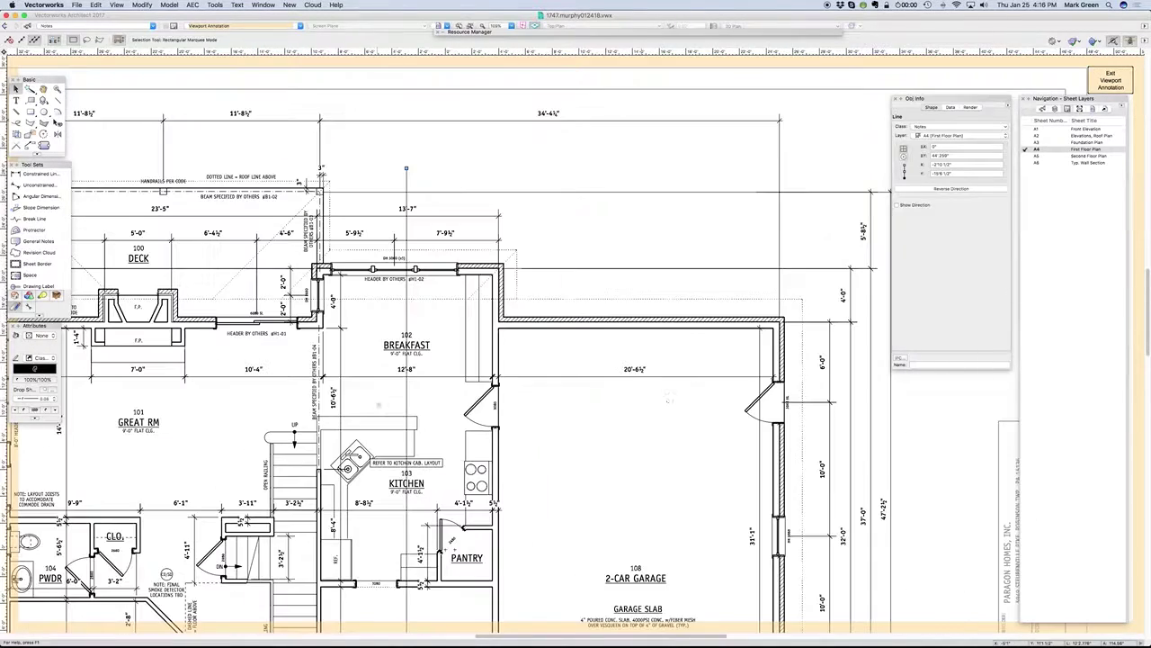
pyautogui.scroll(-2, 636, 331)
pyautogui.click(636, 331)
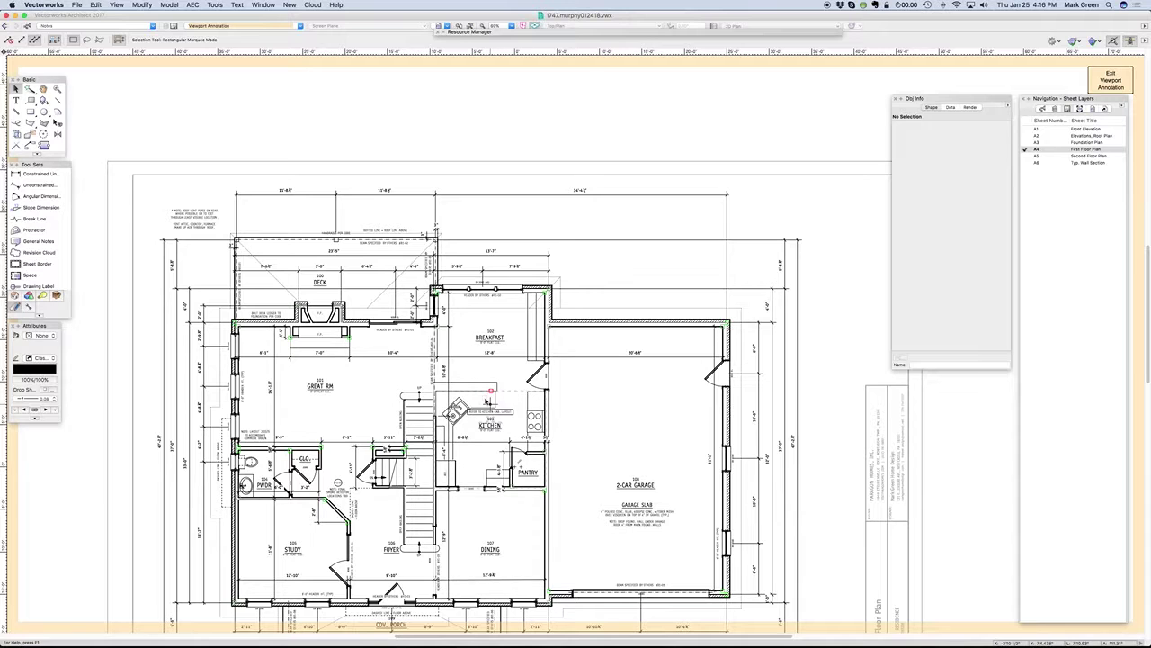
# Open the 012218 Vectorworks drawing of job 1744 from the JOBS folder
pyautogui.press('super+o')
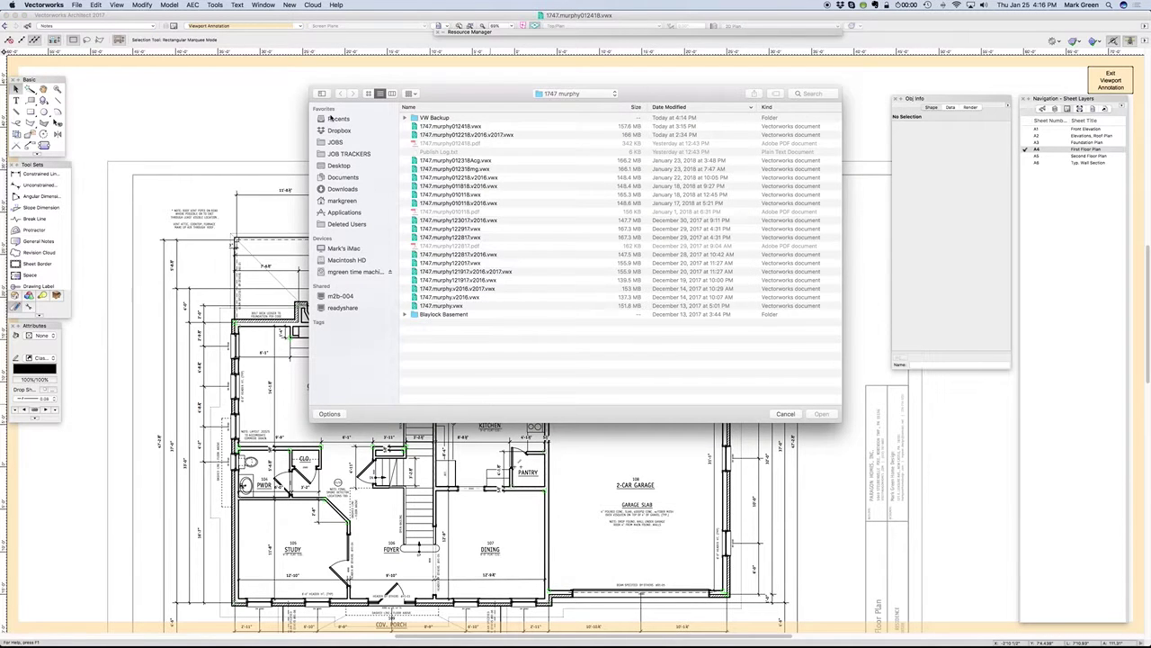
pyautogui.click(336, 141)
pyautogui.doubleClick(477, 118)
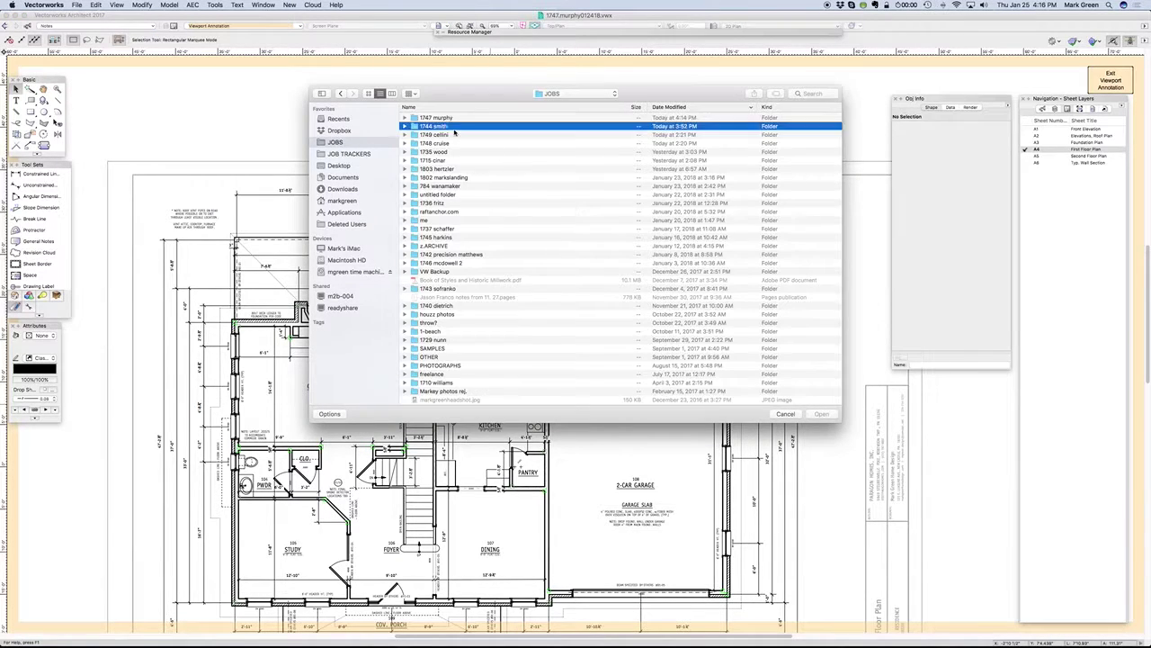
pyautogui.click(456, 126)
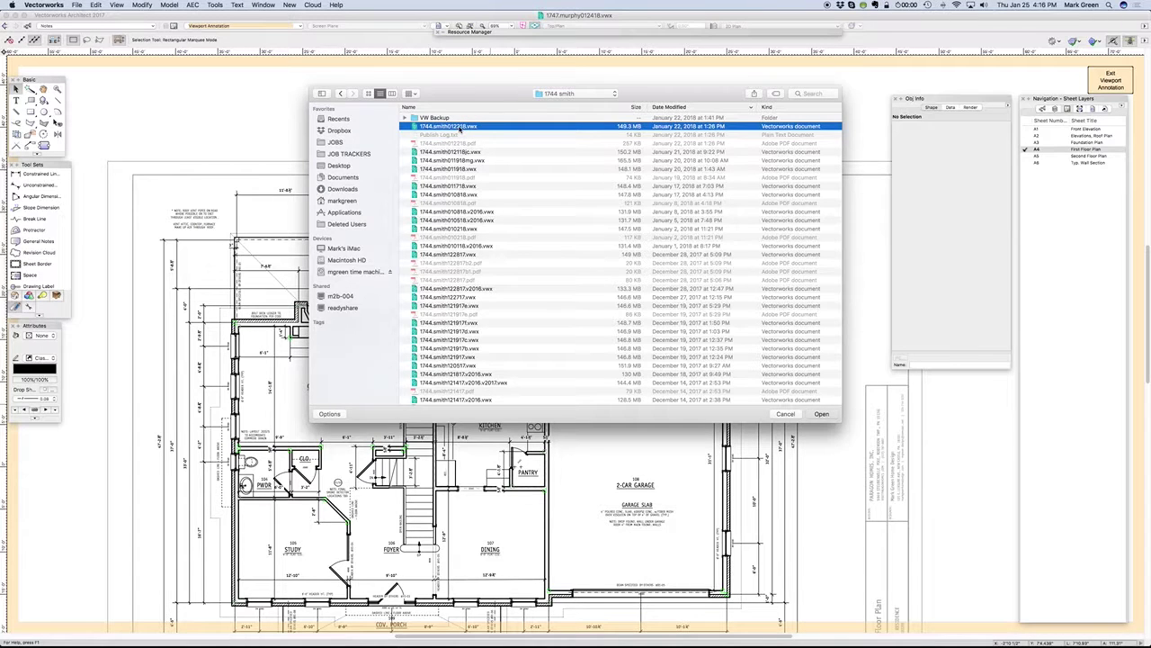
pyautogui.doubleClick(459, 128)
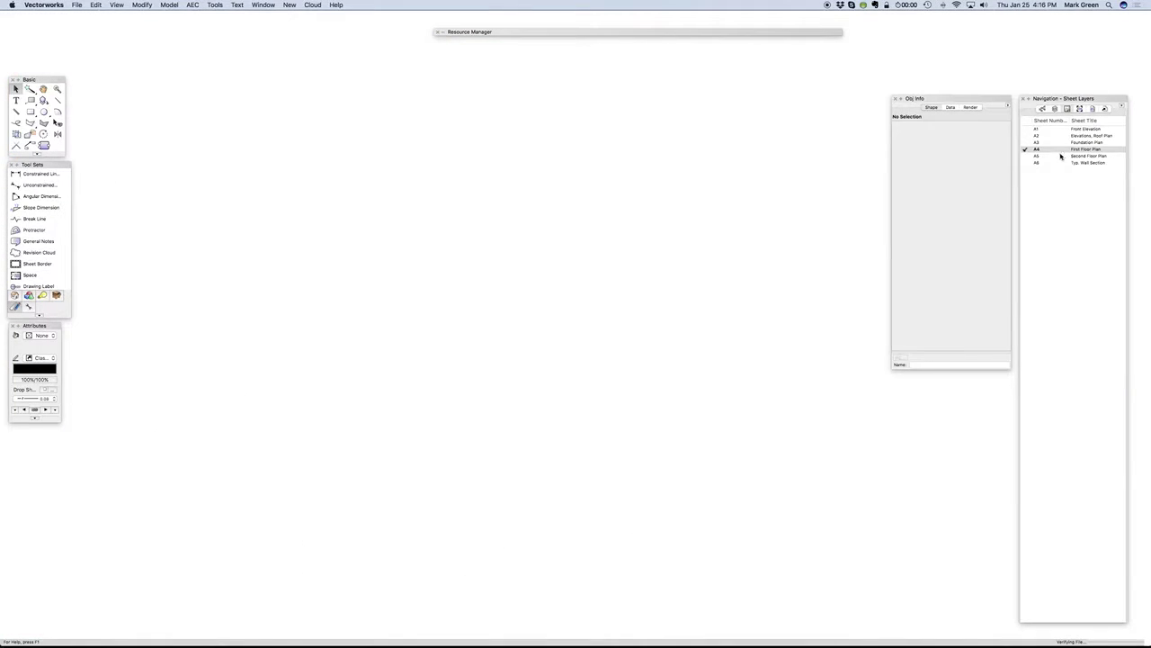
# Open the Foundation Plan sheet A3 and enter the annotations of its plan viewport
pyautogui.click(1025, 142)
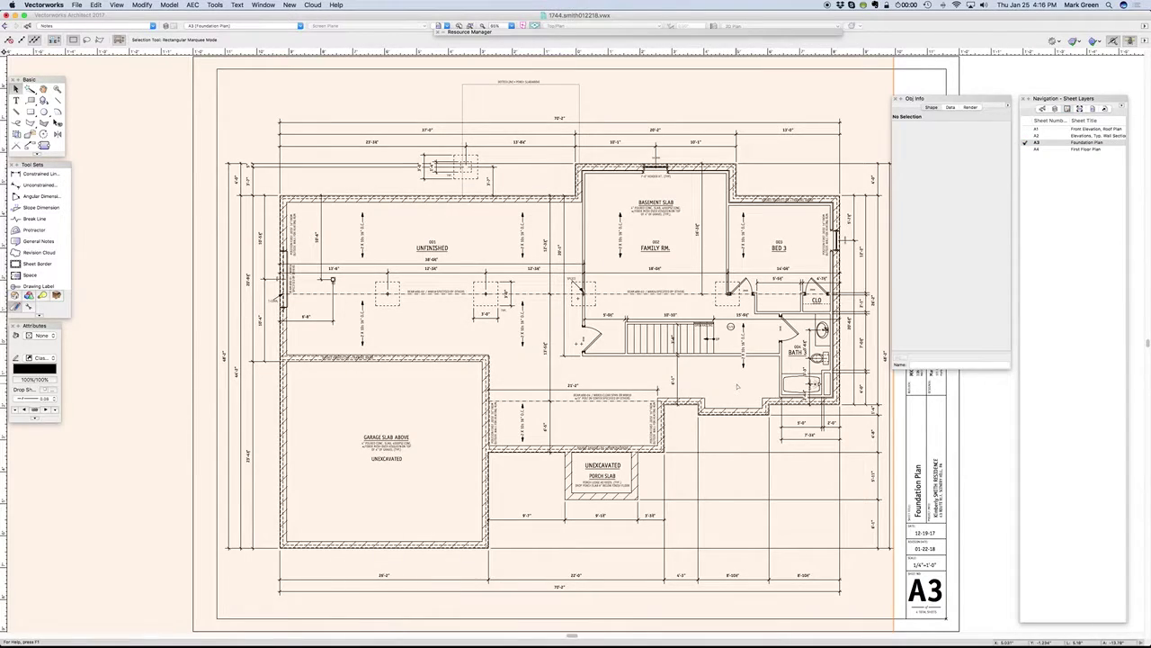
pyautogui.scroll(1, 737, 387)
pyautogui.scroll(5, 823, 295)
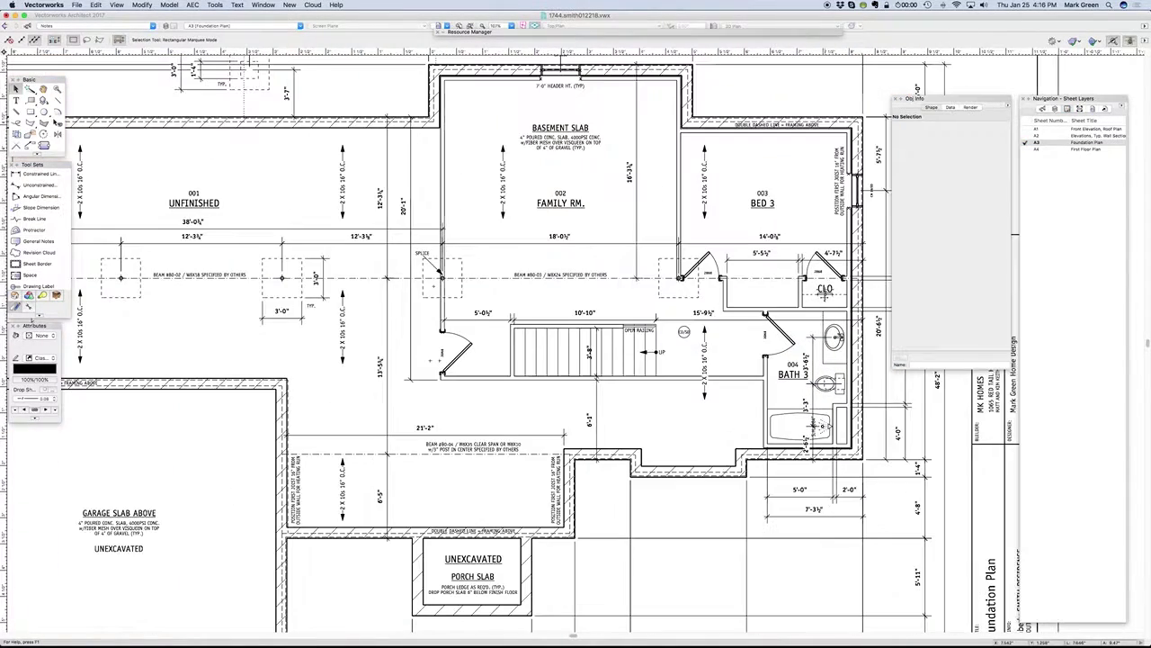
pyautogui.click(216, 277)
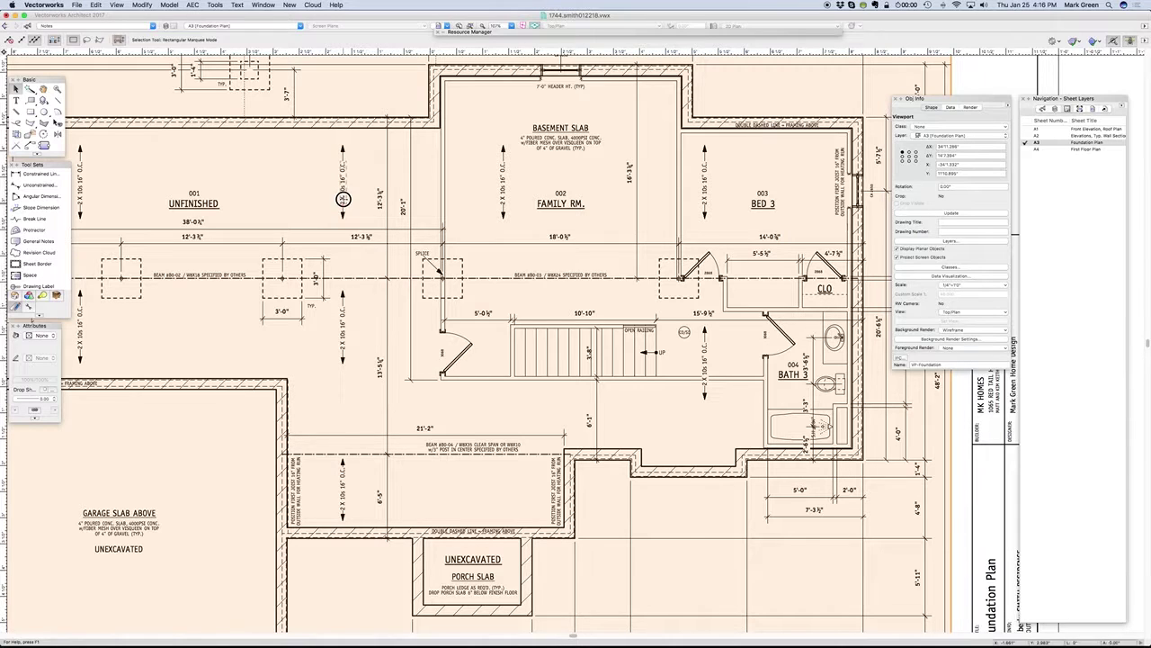
pyautogui.doubleClick(342, 199)
pyautogui.press('Return')
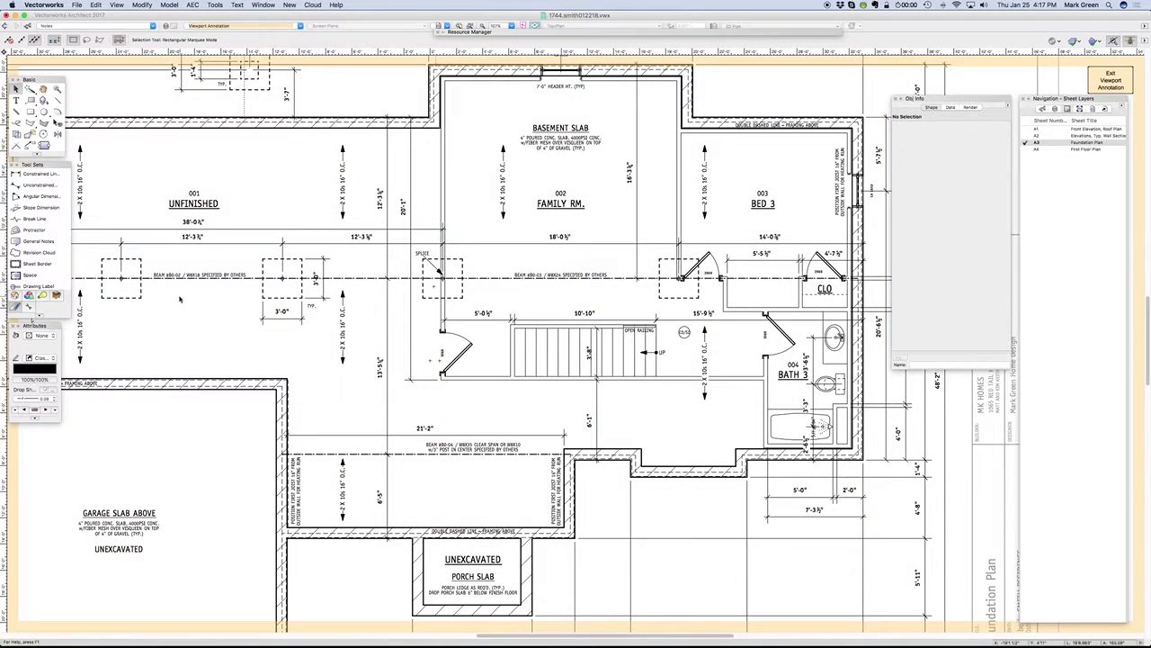
# Try placing the BEAM #B0-02 label higher above its beam line and the BEAM #B0-03 label just below it
pyautogui.scroll(3, 180, 300)
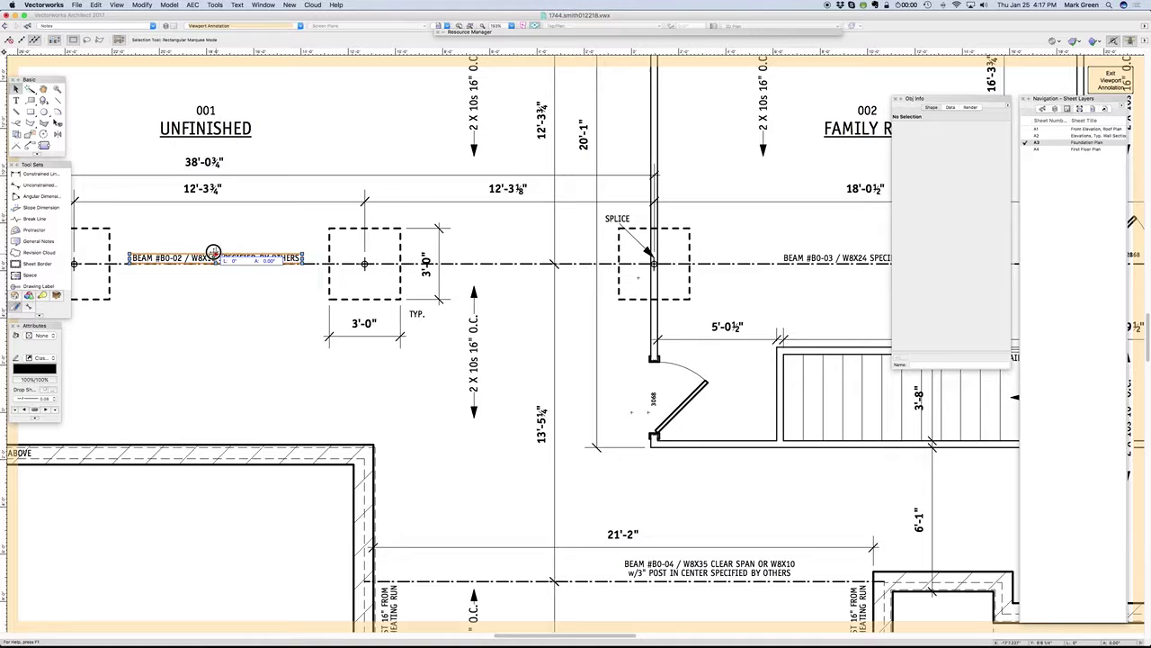
pyautogui.moveTo(213, 252); pyautogui.dragTo(216, 244)
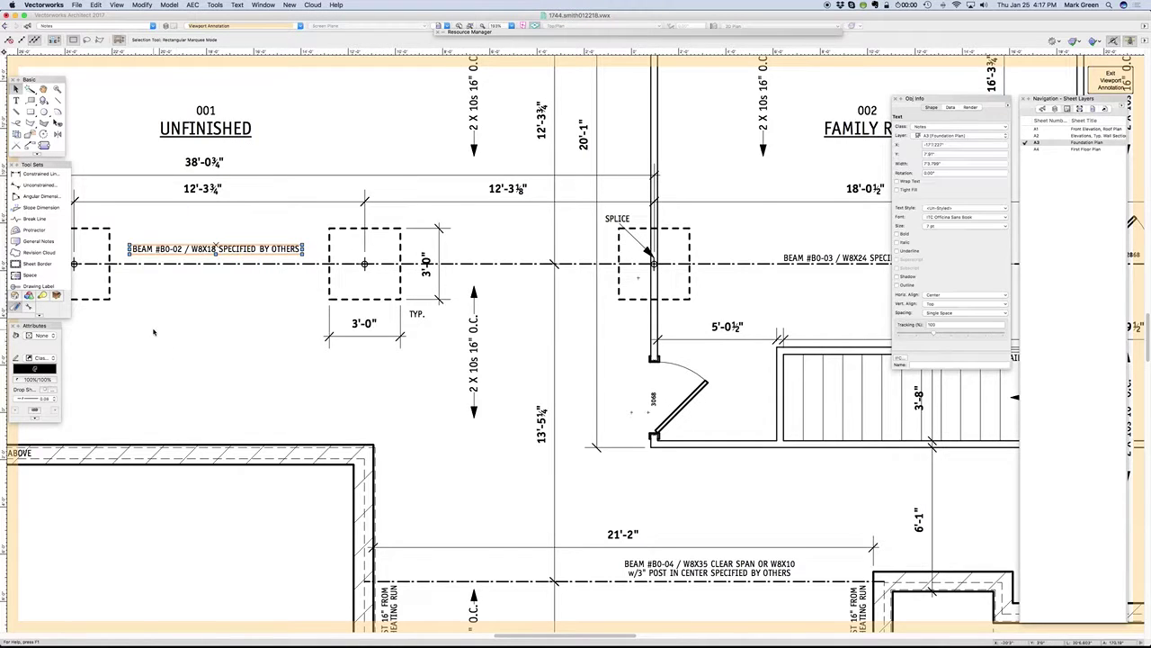
pyautogui.scroll(-2, 153, 332)
pyautogui.click(578, 513)
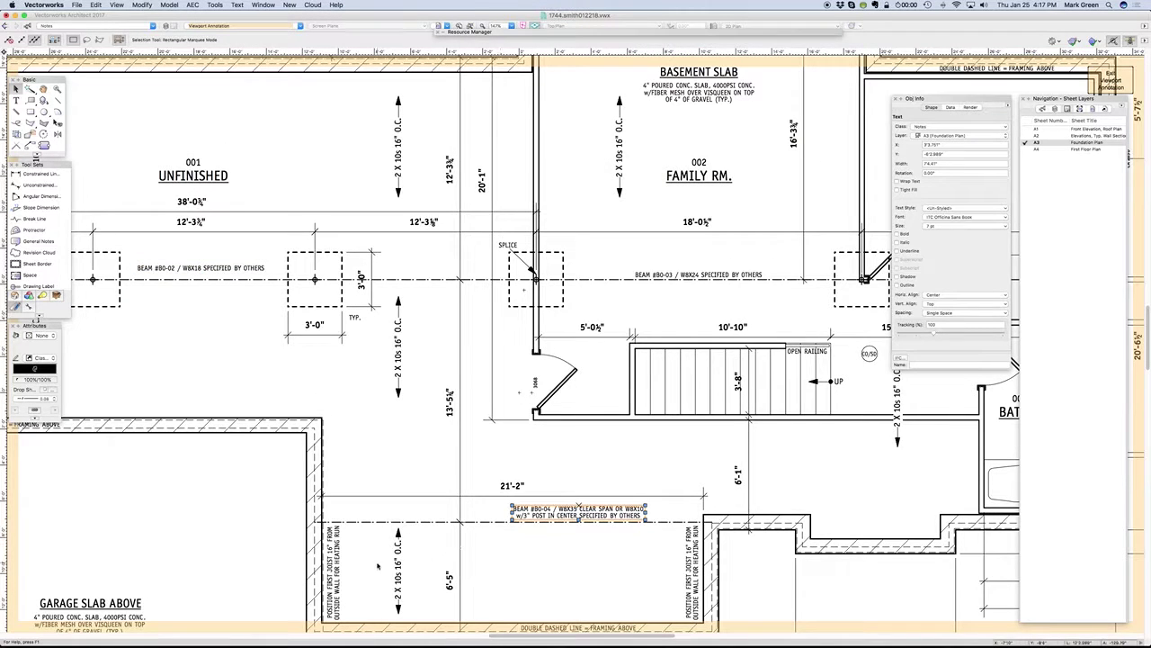
pyautogui.scroll(-1, 378, 565)
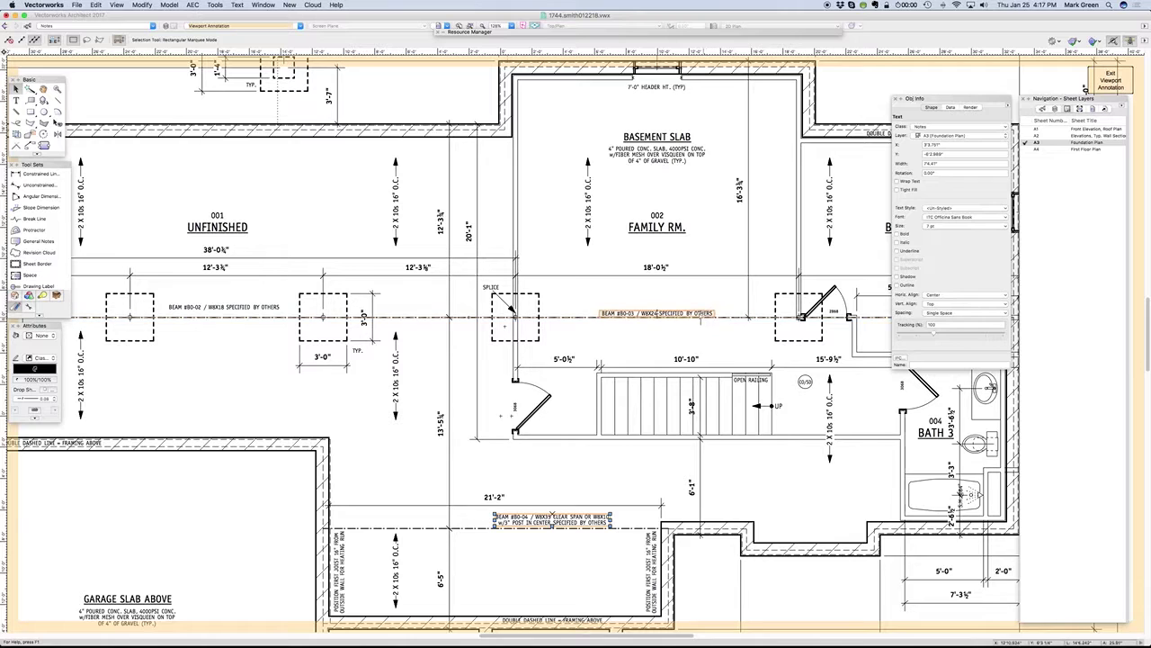
pyautogui.moveTo(700, 313); pyautogui.dragTo(699, 325)
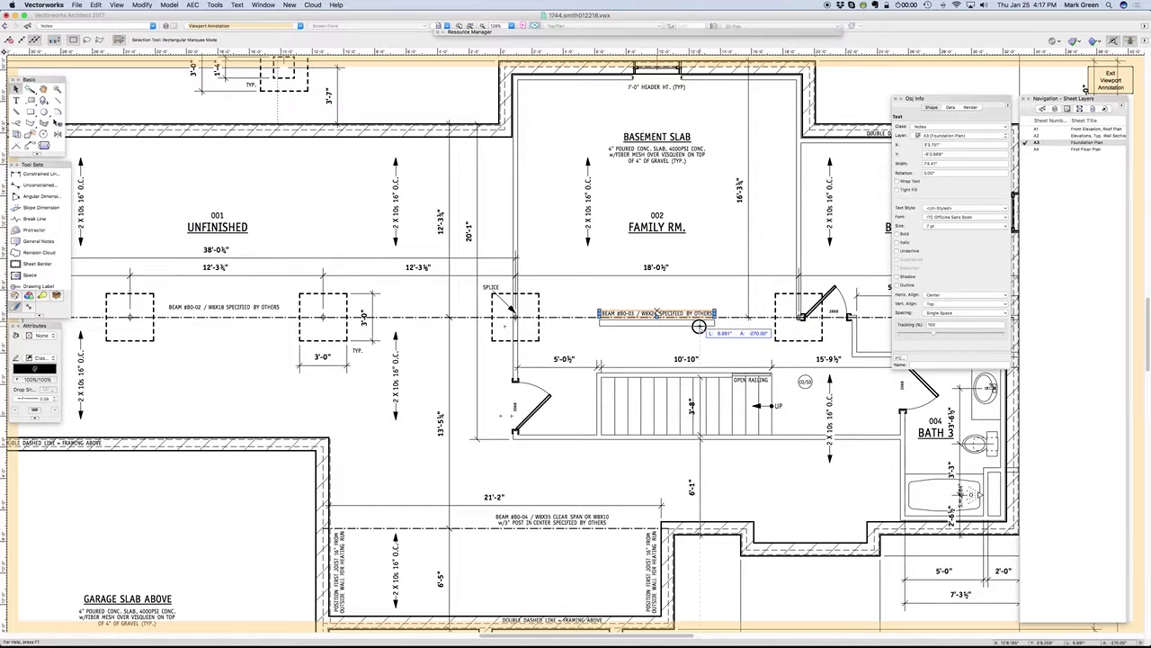
pyautogui.moveTo(699, 327); pyautogui.dragTo(698, 335)
pyautogui.click(651, 349)
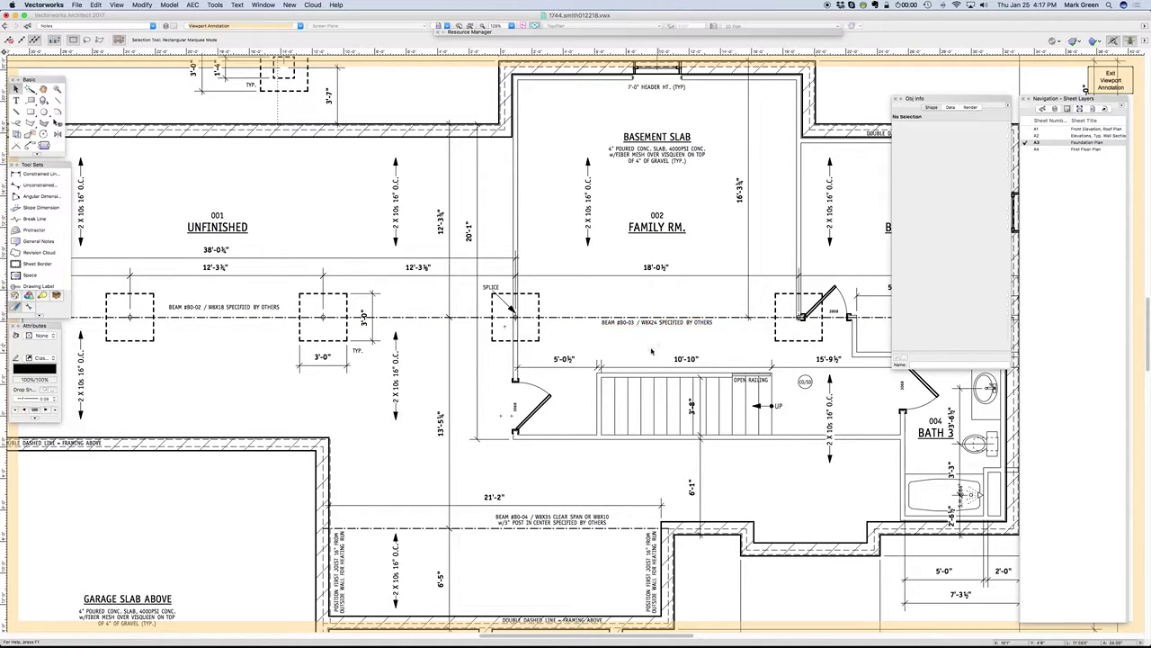
# Undo the moves of the BEAM #B0-03 and BEAM #B0-02 labels
pyautogui.press('super+z')
pyautogui.scroll(2, 257, 311)
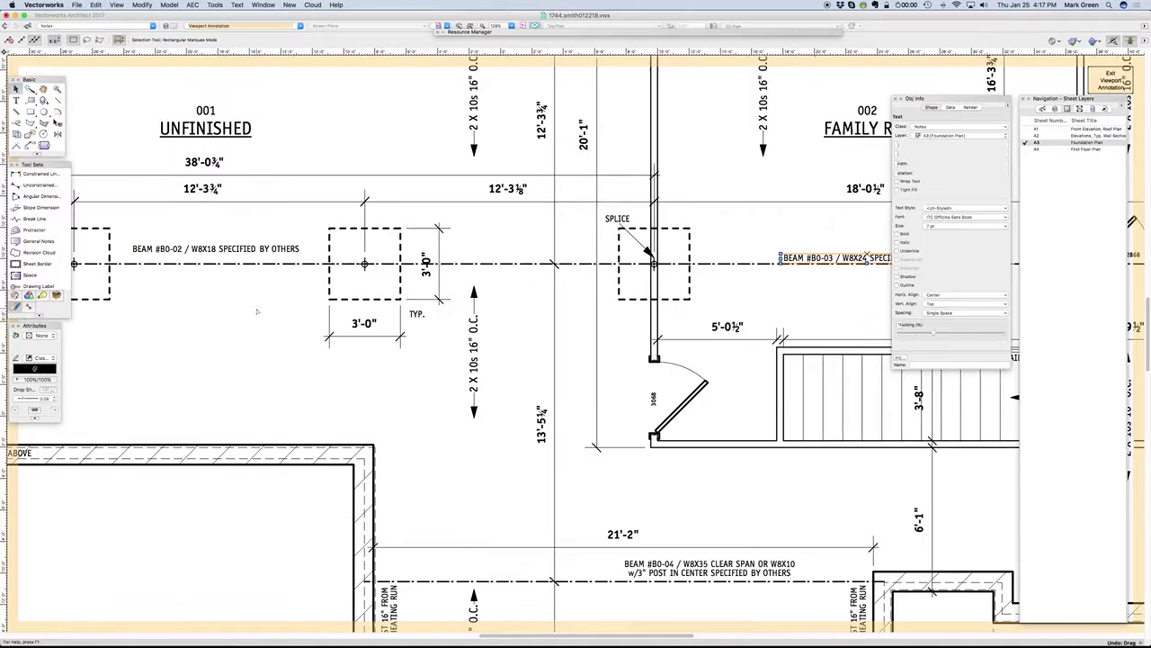
pyautogui.press('super+z')
pyautogui.click(232, 311)
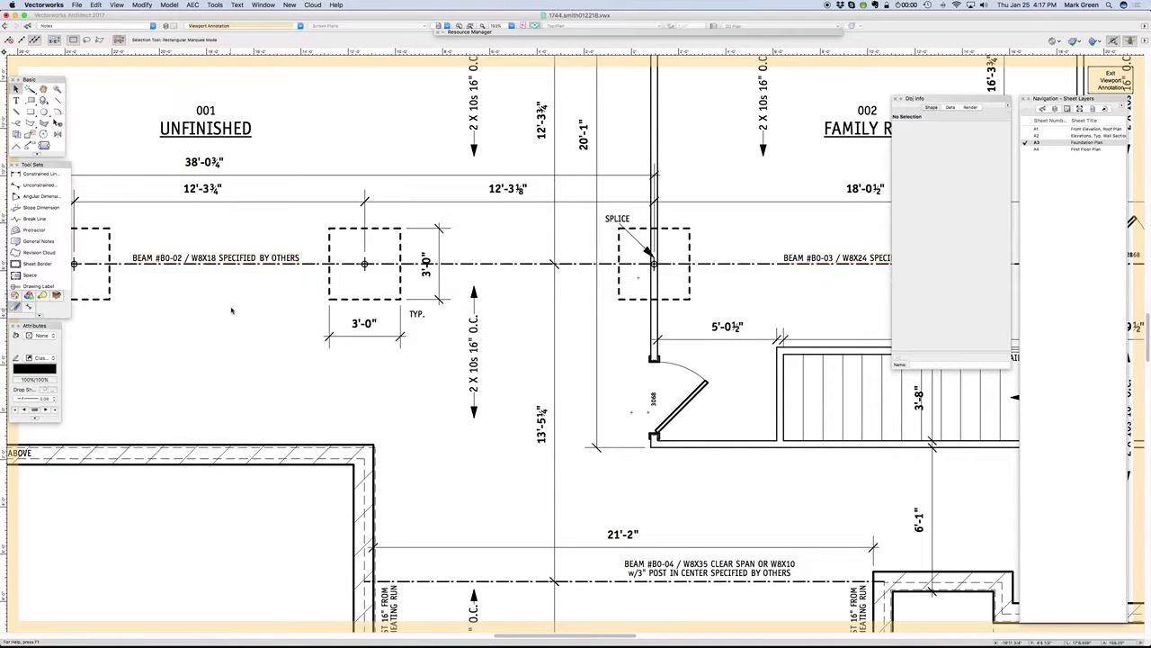
# Try moving the BEAM #B0-03 label down onto its beam line, compare it with the BEAM #B0-02 label, and undo the move
pyautogui.click(216, 258)
pyautogui.click(835, 264)
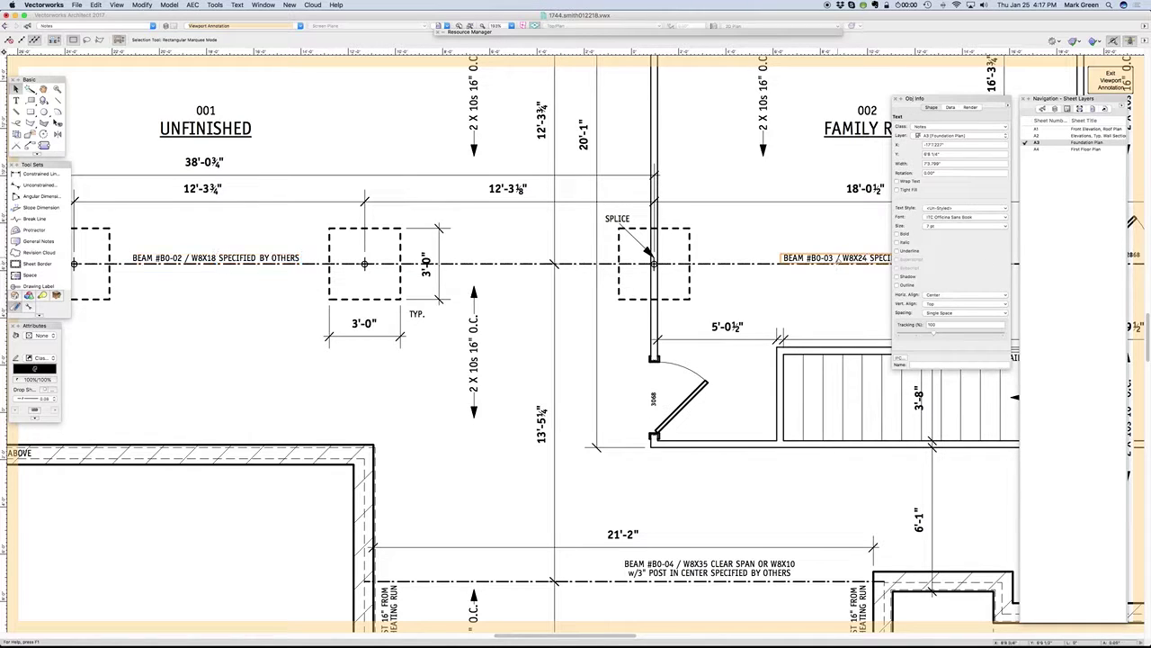
pyautogui.moveTo(834, 264); pyautogui.dragTo(837, 271)
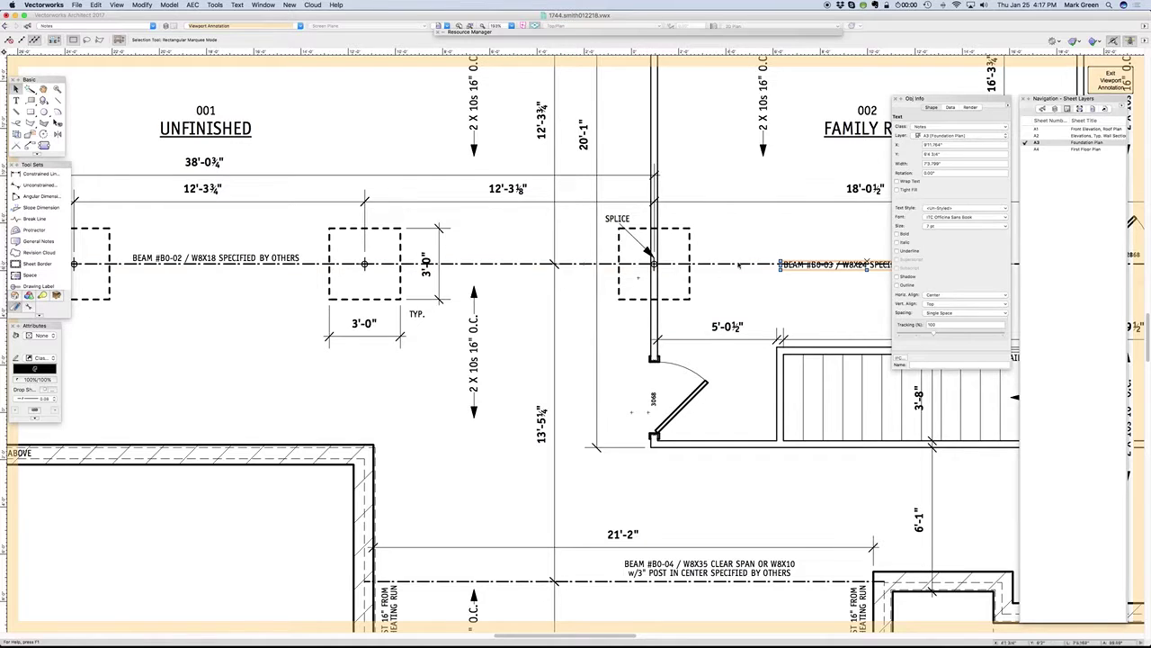
pyautogui.scroll(5, 856, 248)
pyautogui.scroll(-3, 289, 303)
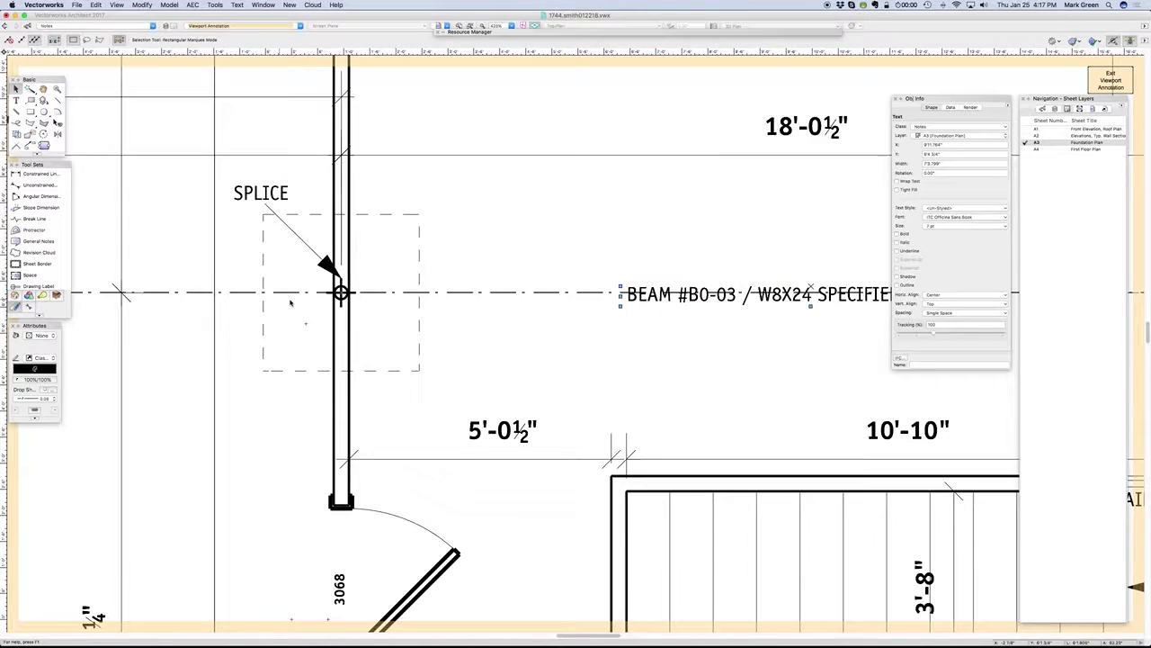
pyautogui.press('super+z')
pyautogui.scroll(-3, 772, 318)
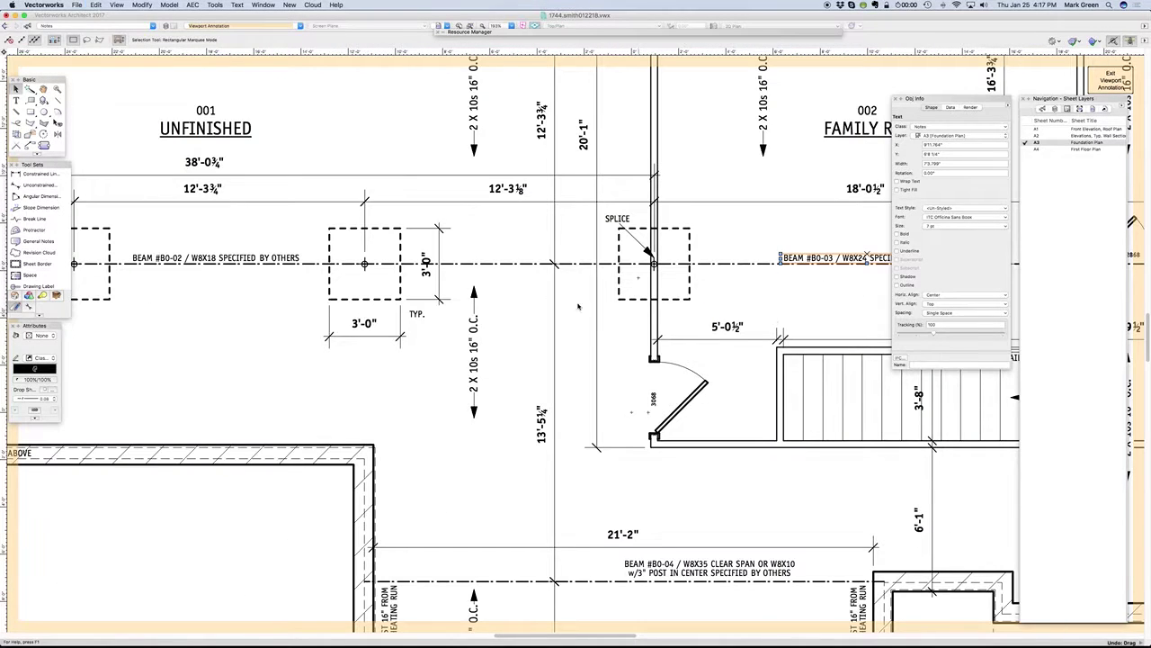
# Deselect the BEAM #B0-03 label and examine the label placement across the whole Foundation Plan
pyautogui.scroll(-1, 256, 337)
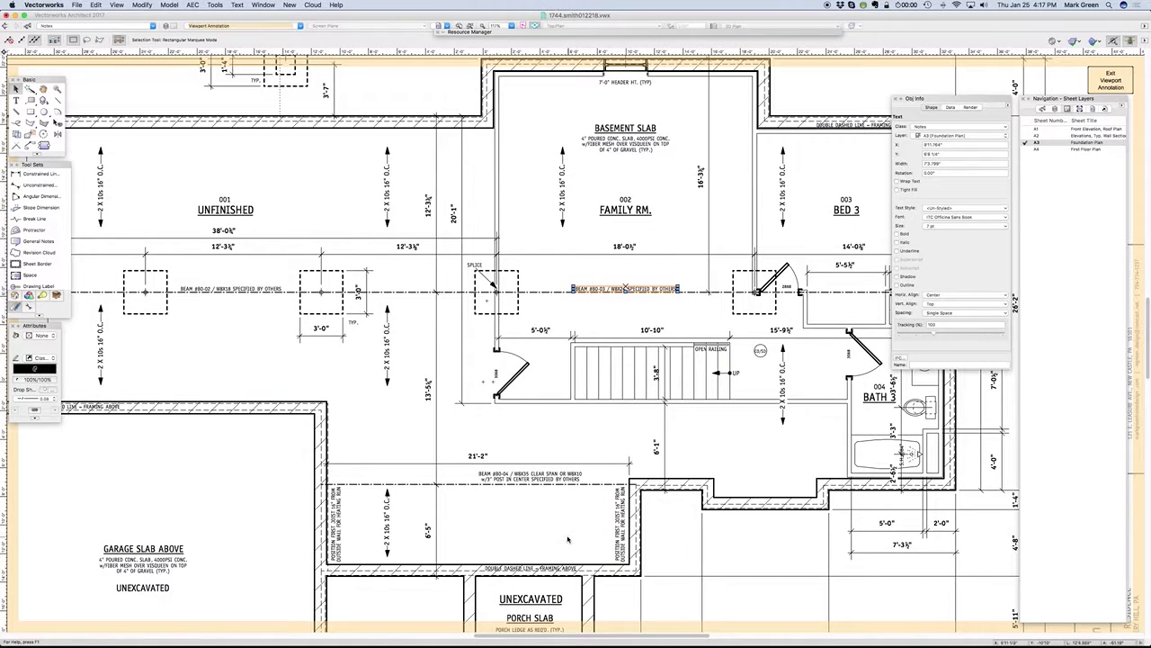
pyautogui.scroll(-1, 491, 512)
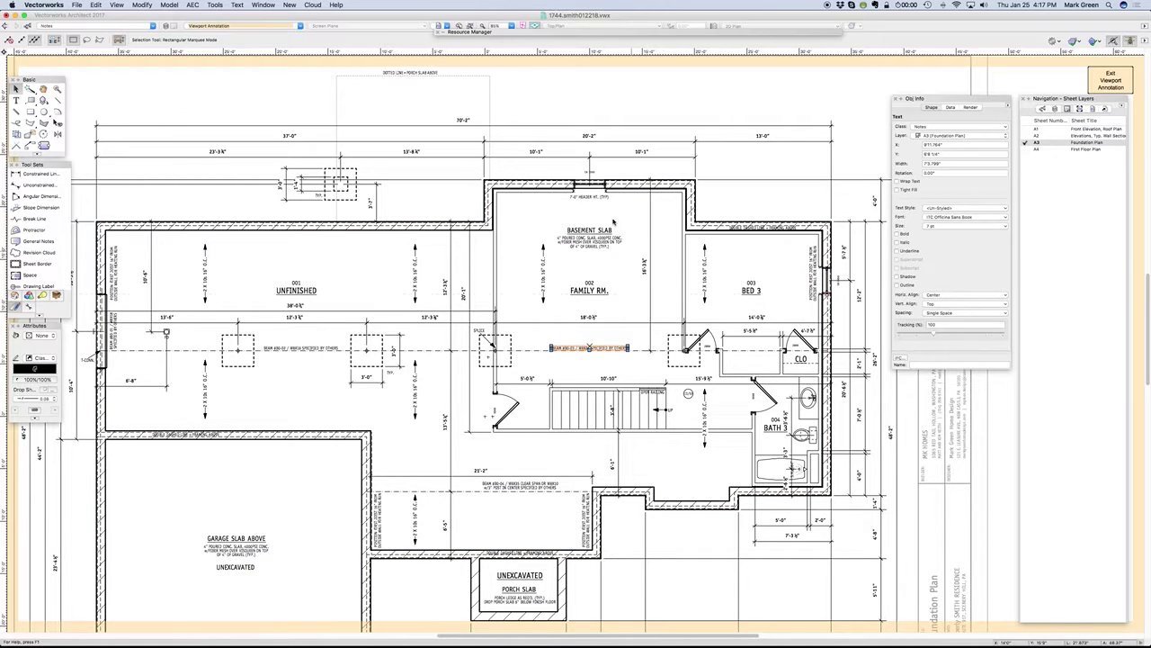
pyautogui.click(570, 103)
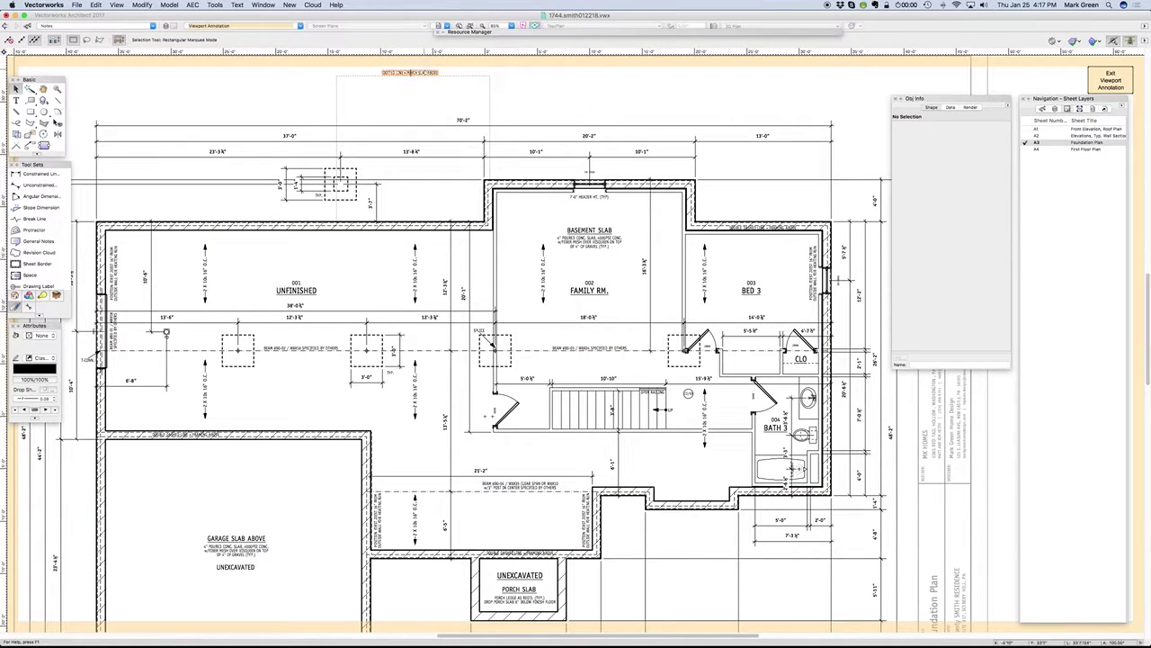
# Switch to the open 1747 plan file dated 012418 and examine the dimensions and beam notes around the DECK on the First Floor Plan
pyautogui.click(262, 4)
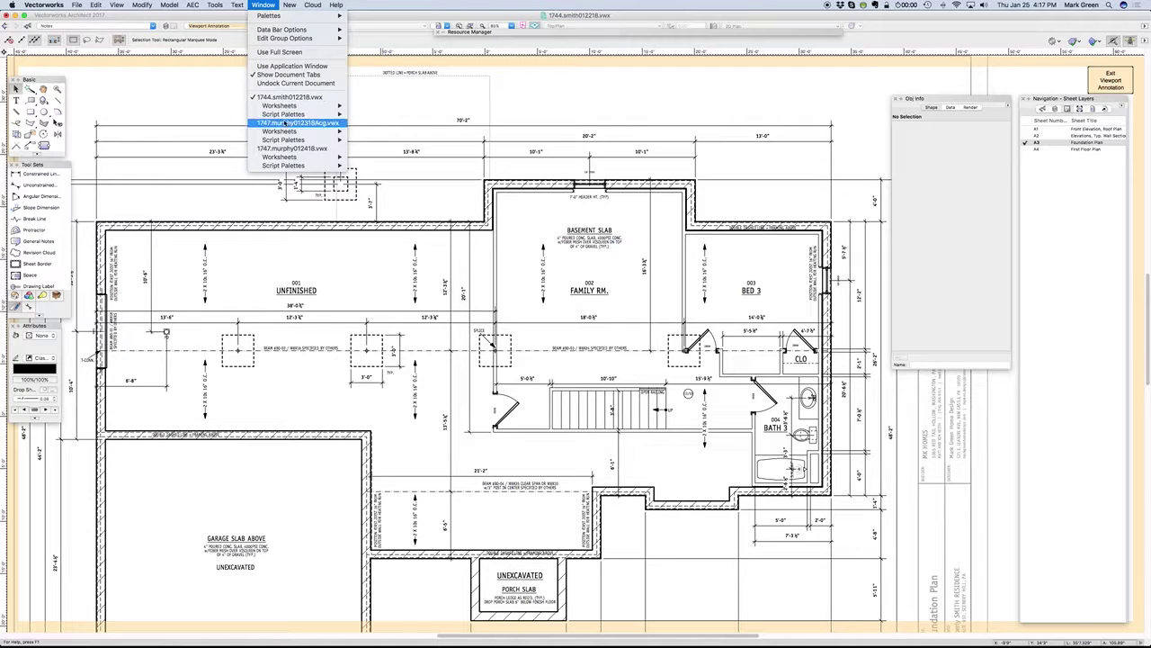
pyautogui.click(293, 148)
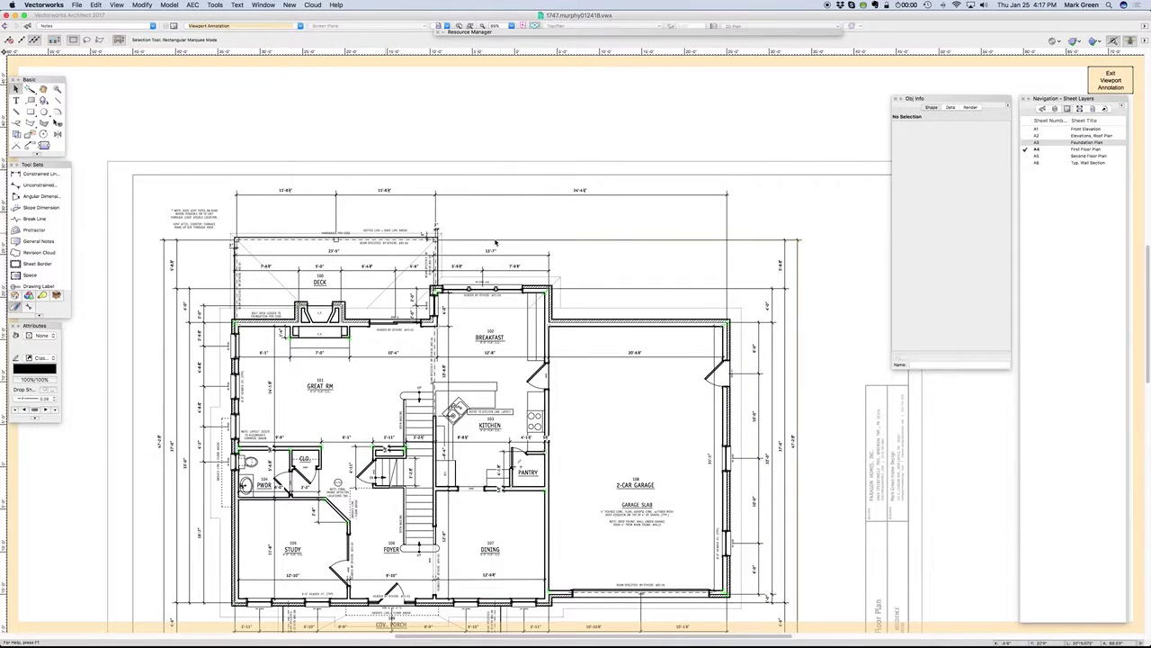
pyautogui.scroll(-3, 653, 182)
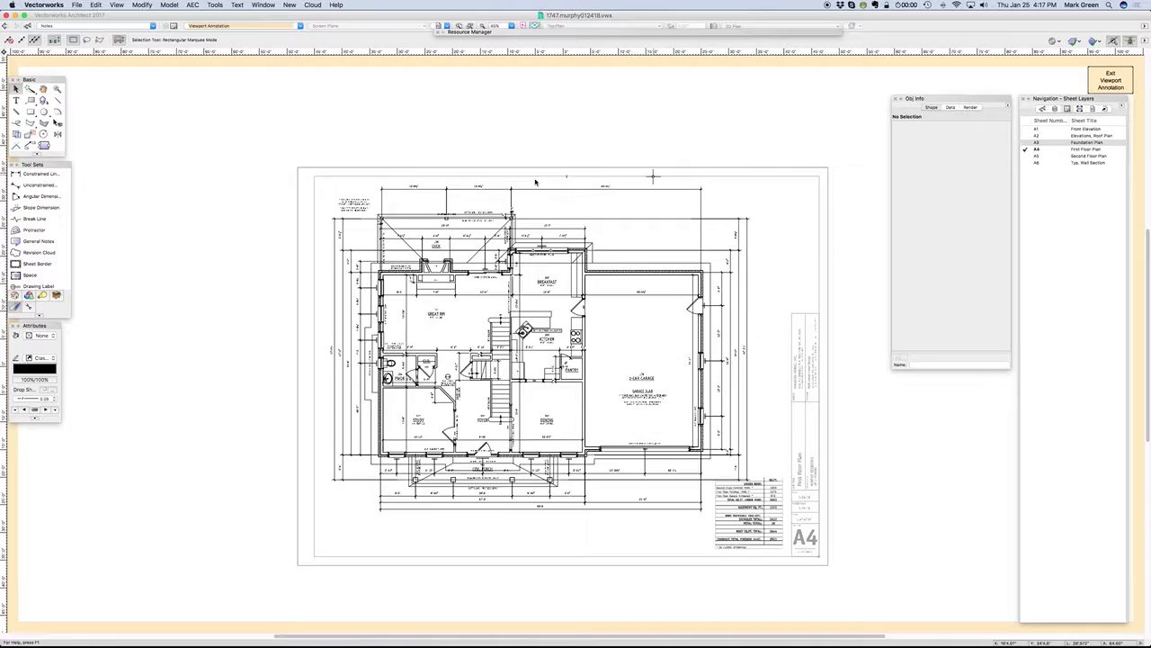
pyautogui.scroll(5, 504, 193)
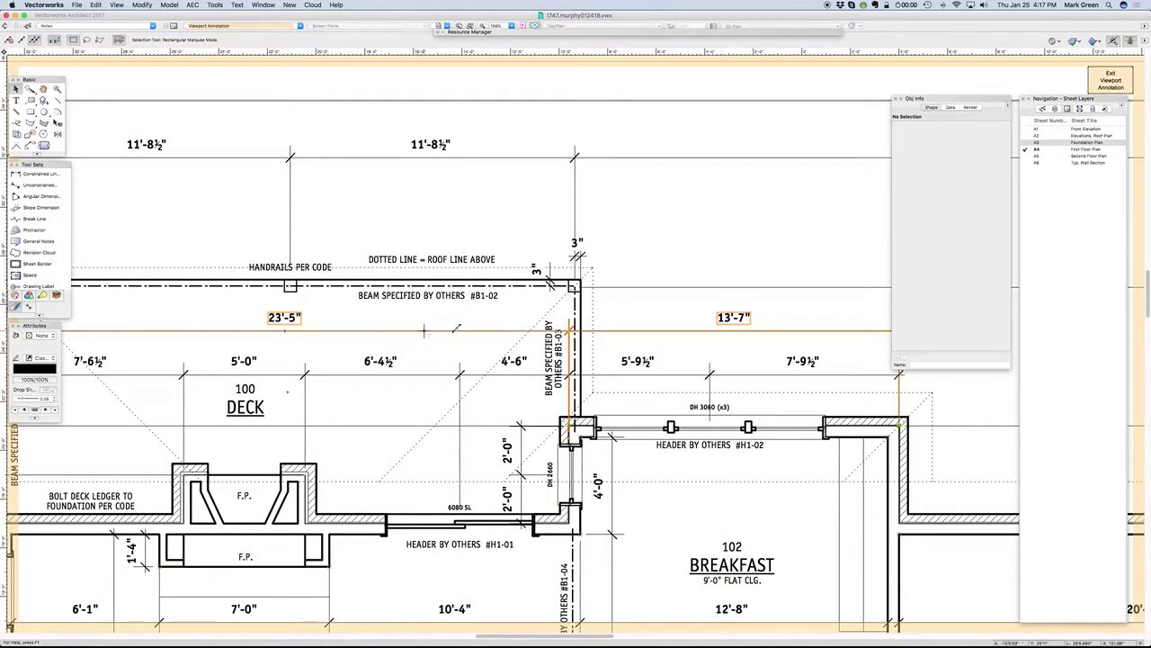
pyautogui.scroll(-2, 615, 181)
pyautogui.scroll(-1, 616, 181)
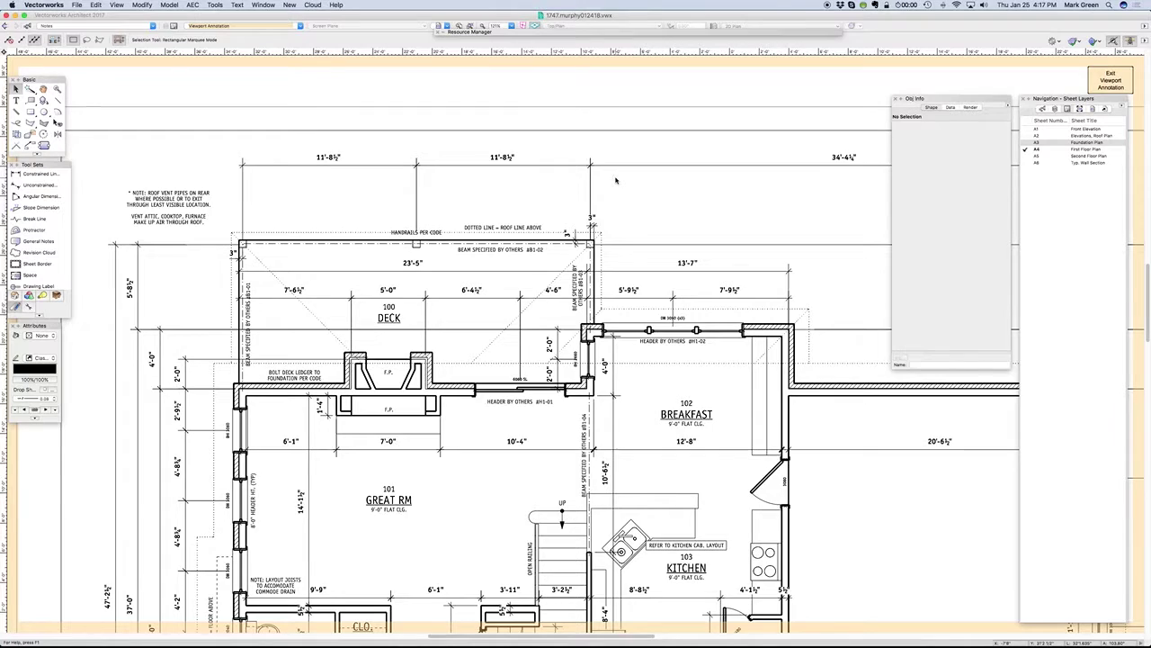
pyautogui.scroll(-1, 221, 165)
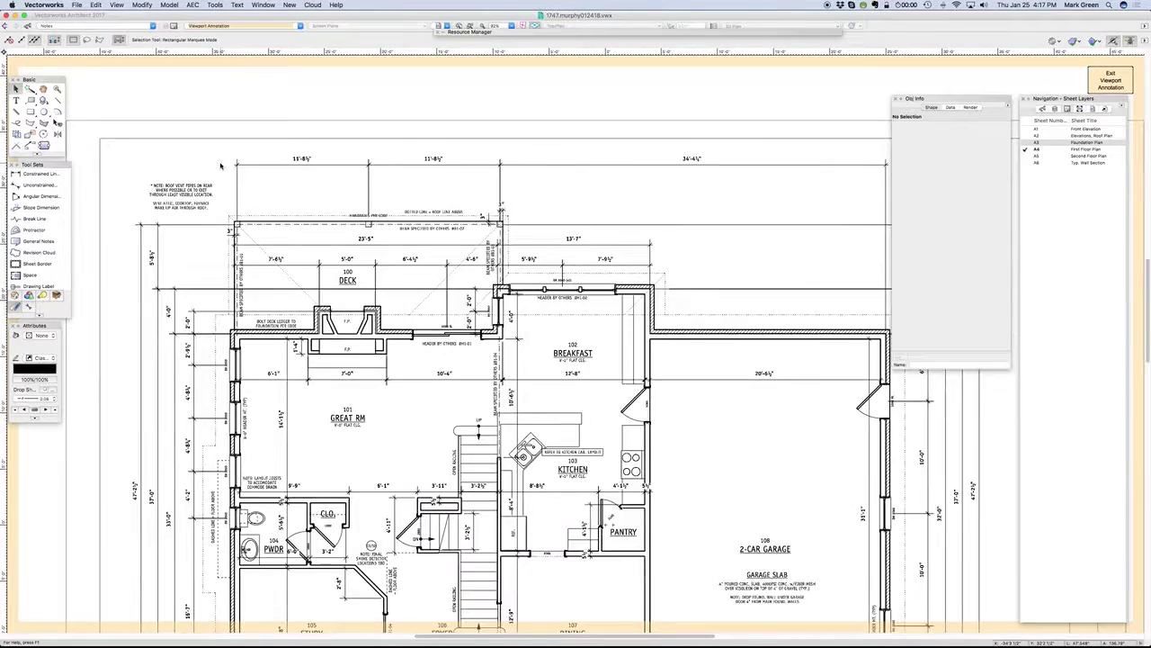
pyautogui.scroll(-3, 381, 196)
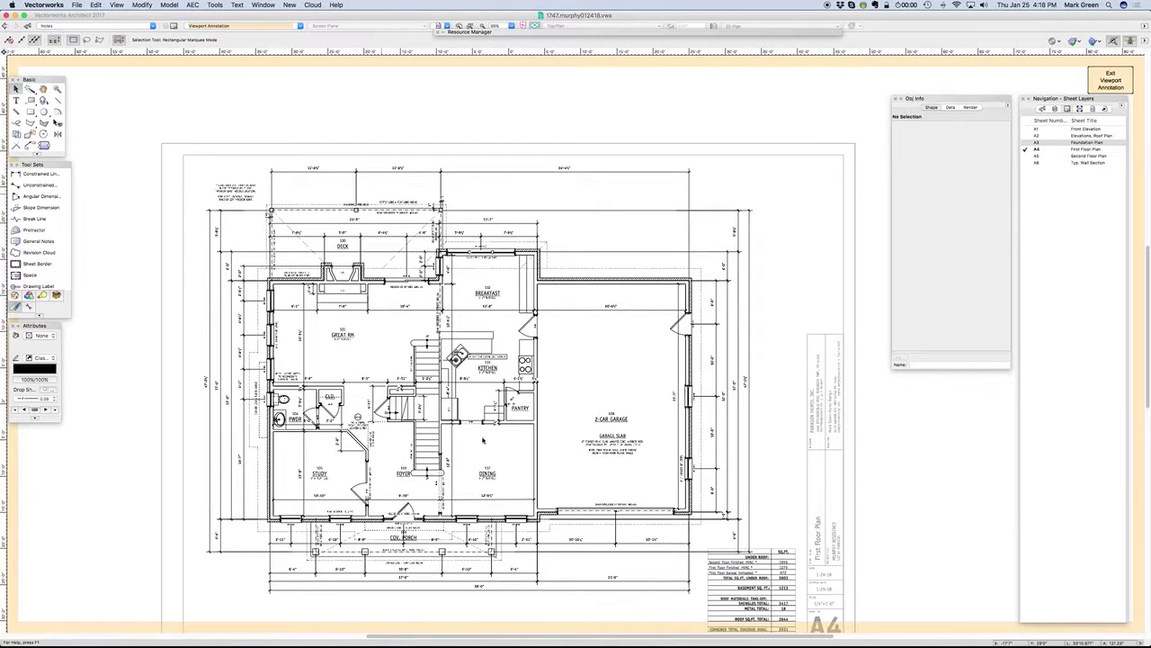
# Examine the exterior dimension strings below and beside the plan and the vertical 8'-0" HEADER HT. (TYP) note at the garage window
pyautogui.scroll(2, 445, 610)
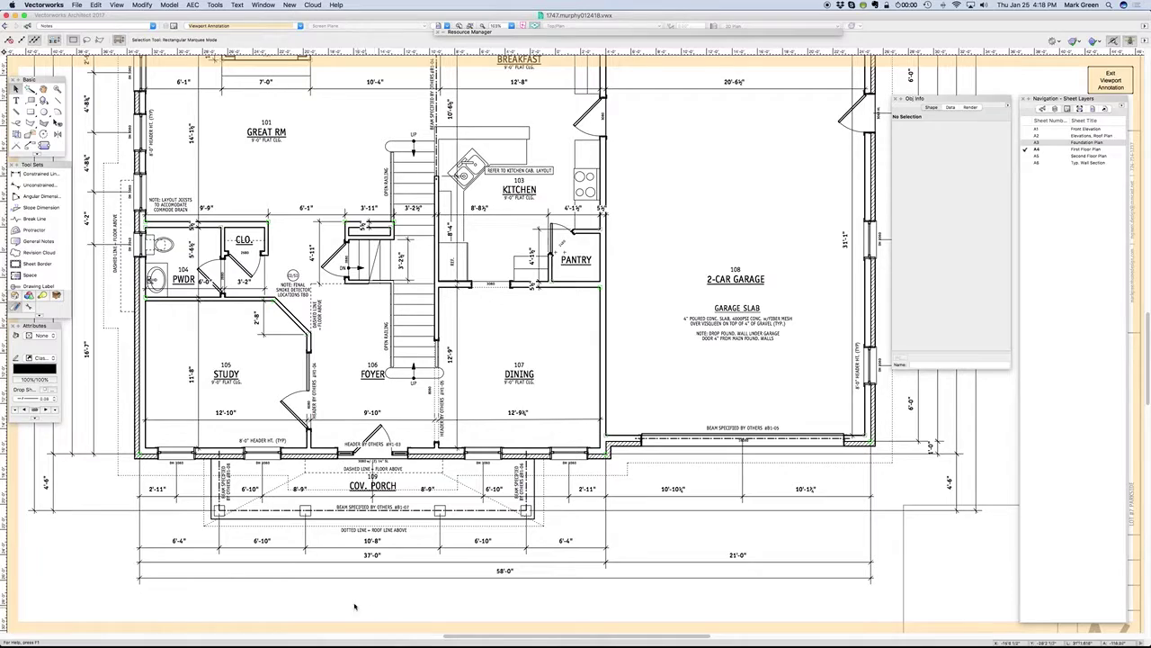
pyautogui.scroll(-2, 224, 576)
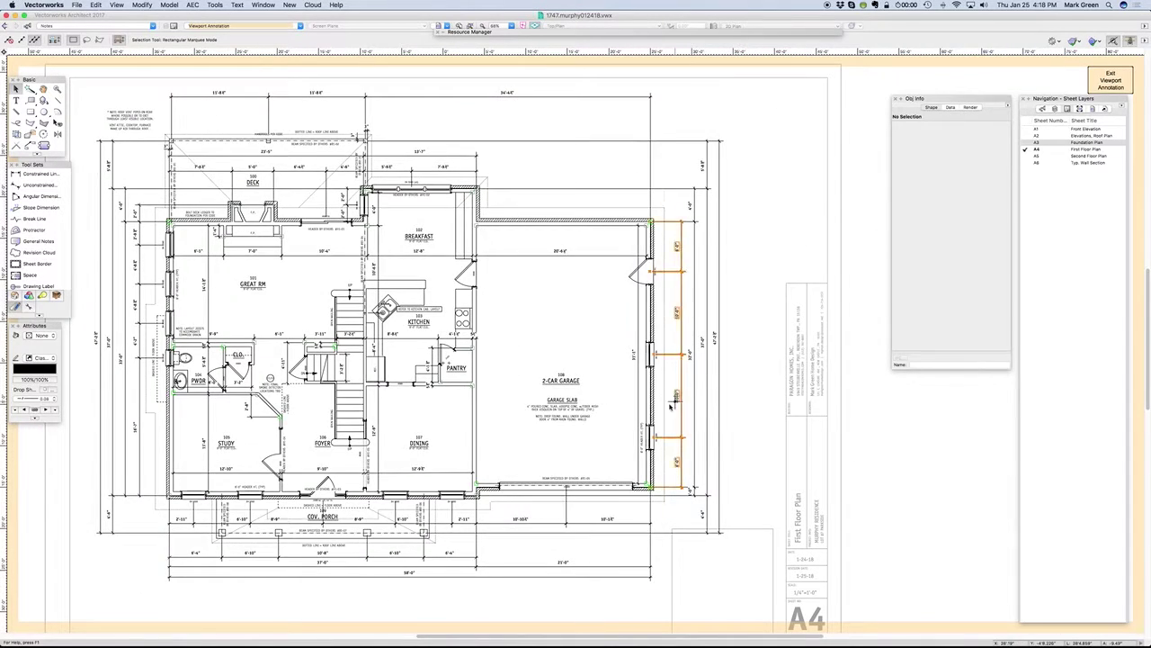
pyautogui.scroll(3, 666, 420)
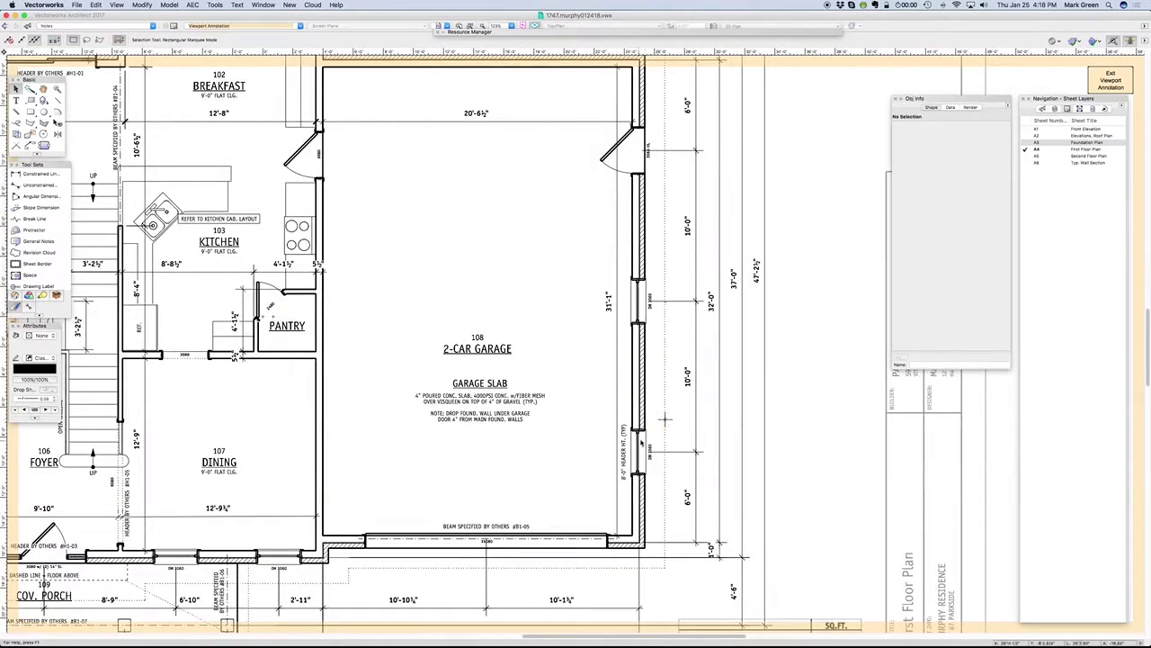
pyautogui.click(623, 450)
pyautogui.scroll(4, 623, 450)
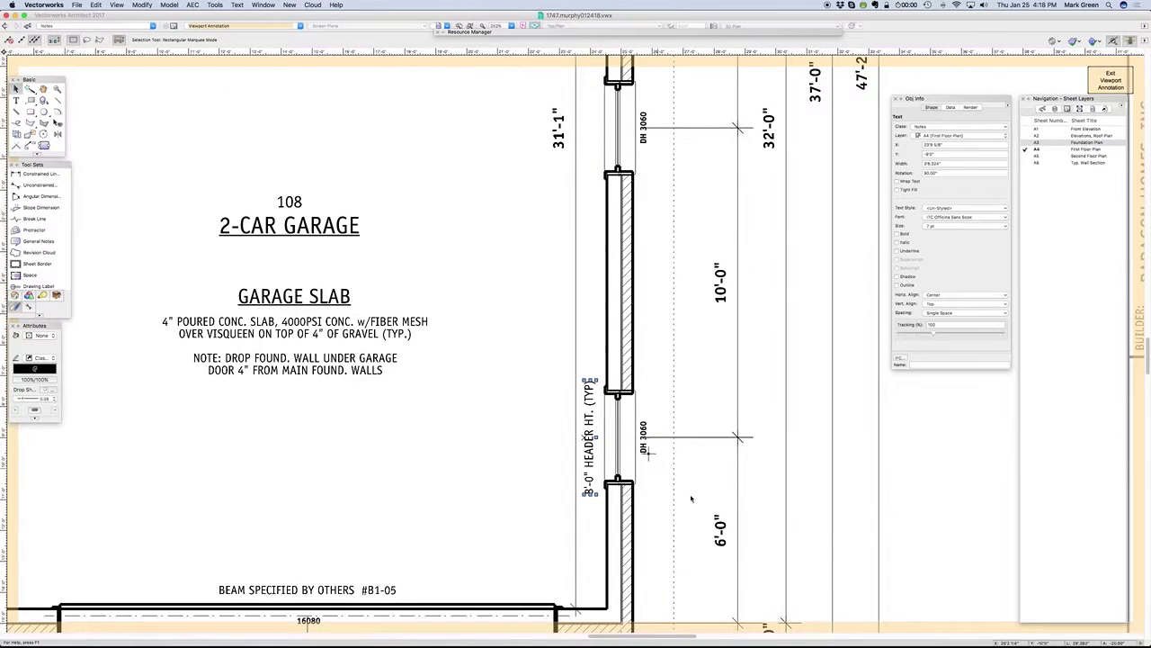
pyautogui.scroll(-6, 750, 504)
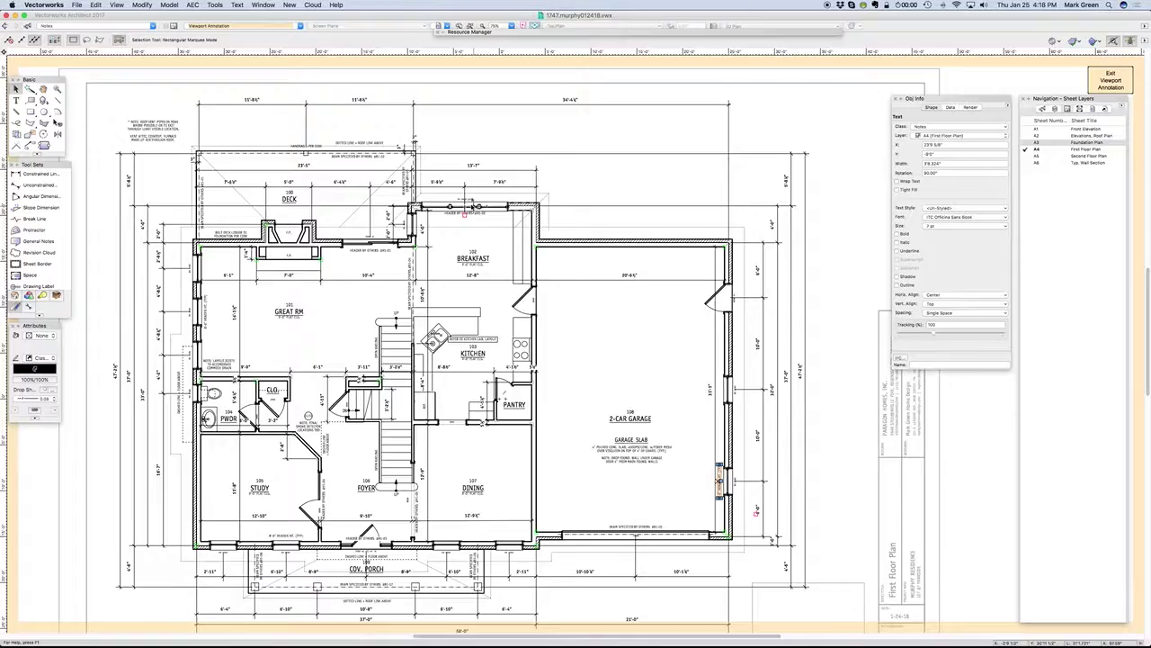
# Compare the placement of the HEADER BY OTHERS #H1-02 note at the breakfast windows with the #H1-01 note at the sliding door
pyautogui.scroll(8, 479, 213)
pyautogui.click(462, 213)
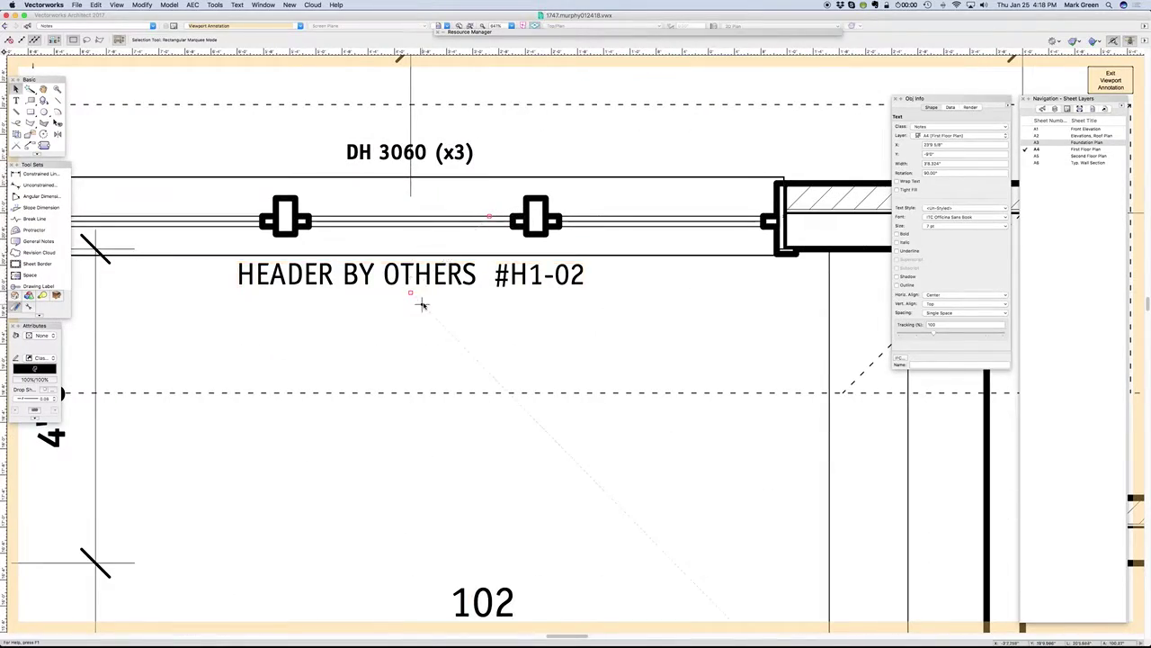
pyautogui.scroll(-6, 440, 270)
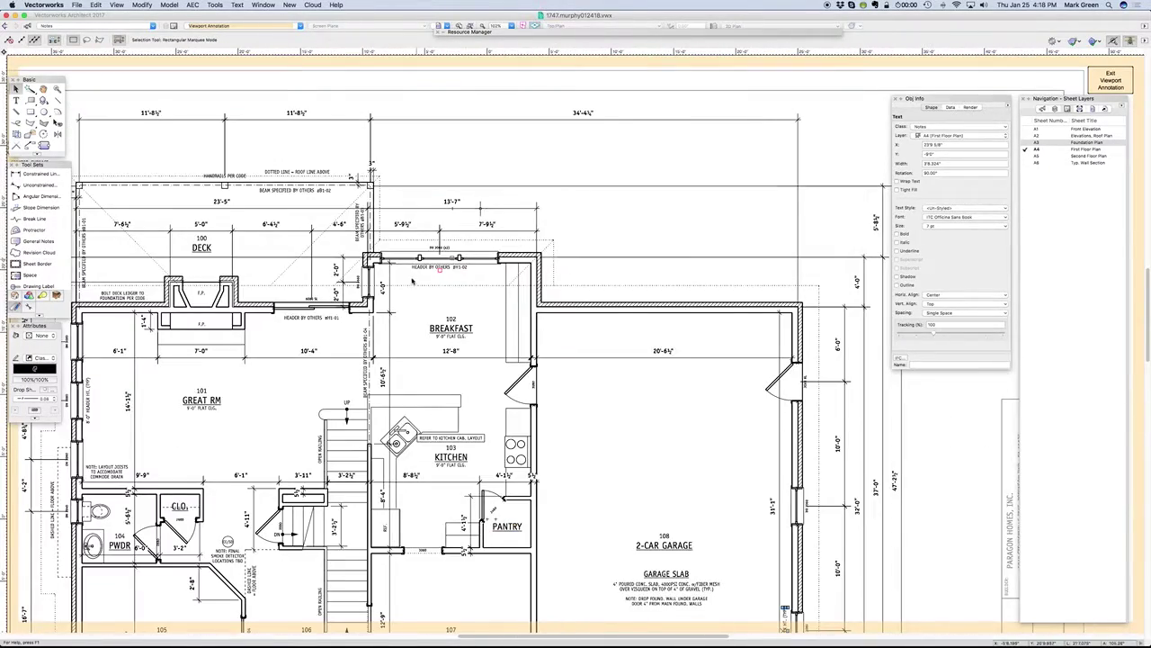
pyautogui.scroll(5, 472, 248)
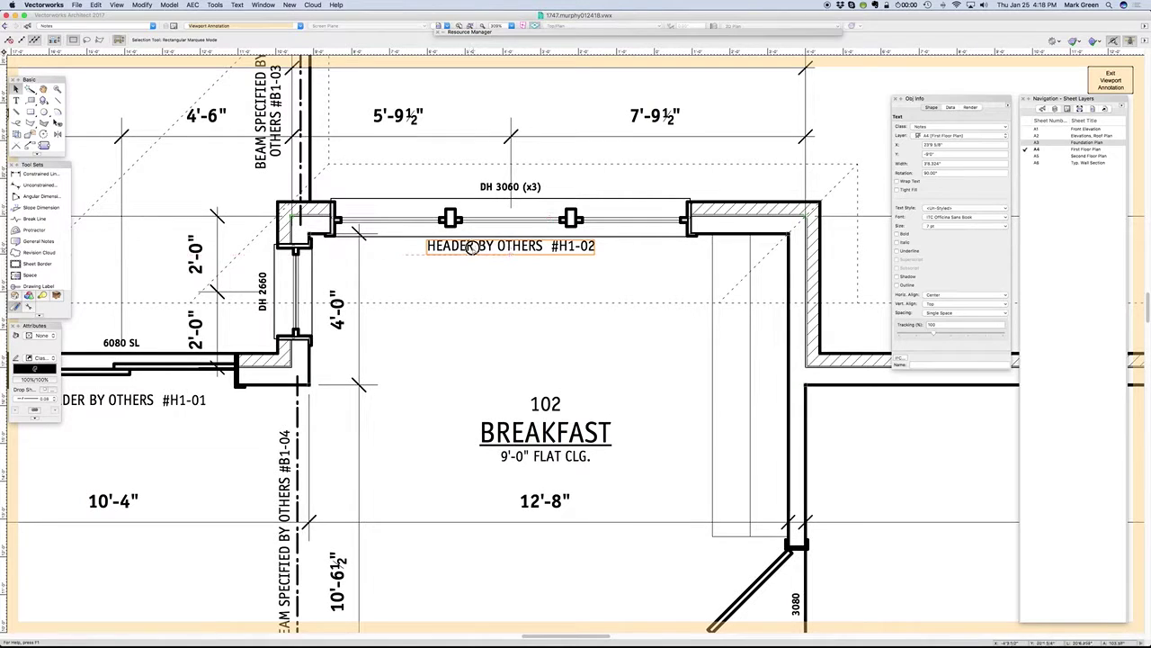
pyautogui.click(135, 399)
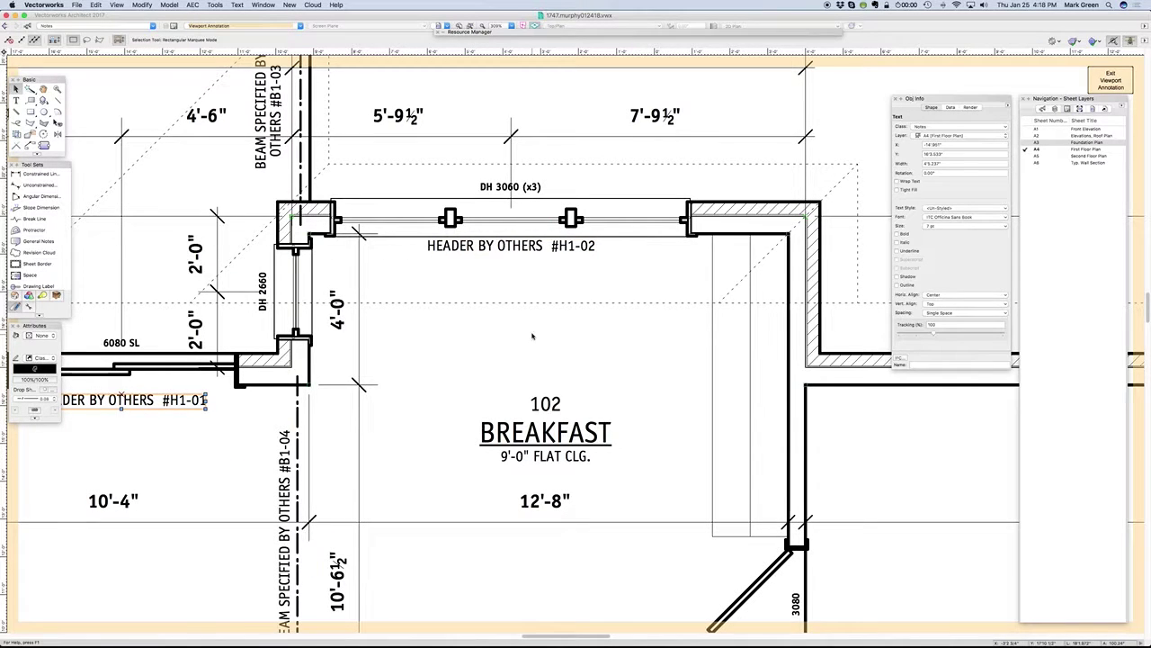
pyautogui.scroll(-5, 594, 312)
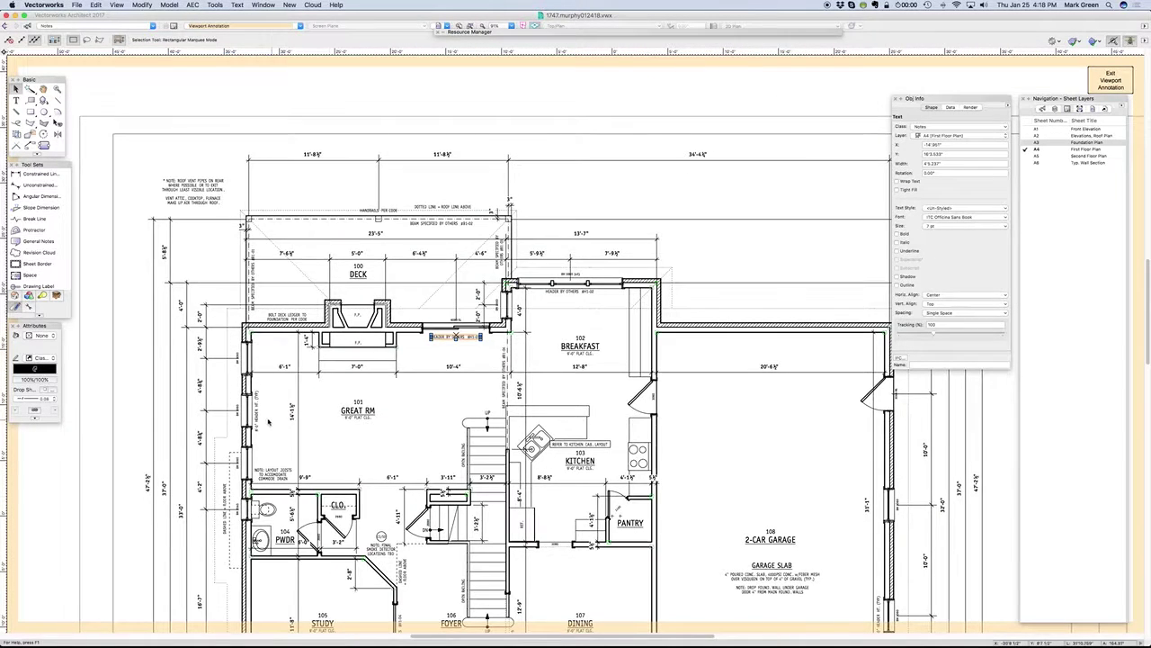
# Examine the BEAM SPECIFIED BY OTHERS #B1-05 note above the garage door opening and clear the text selection
pyautogui.scroll(-3, 304, 352)
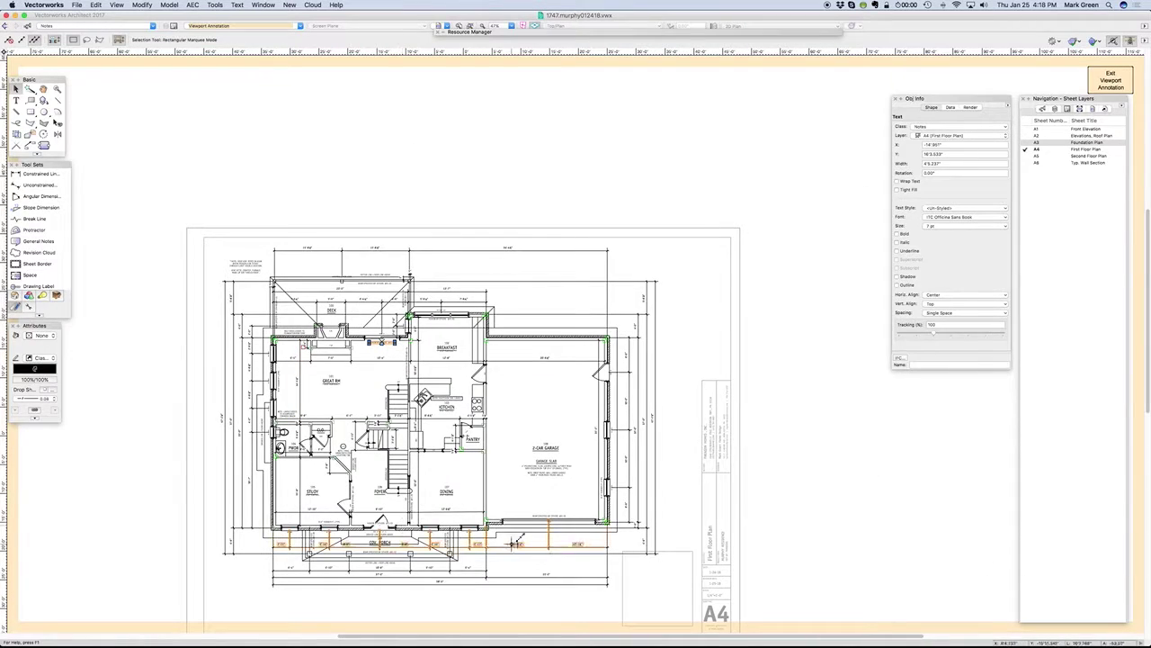
pyautogui.scroll(5, 561, 517)
pyautogui.scroll(2, 561, 518)
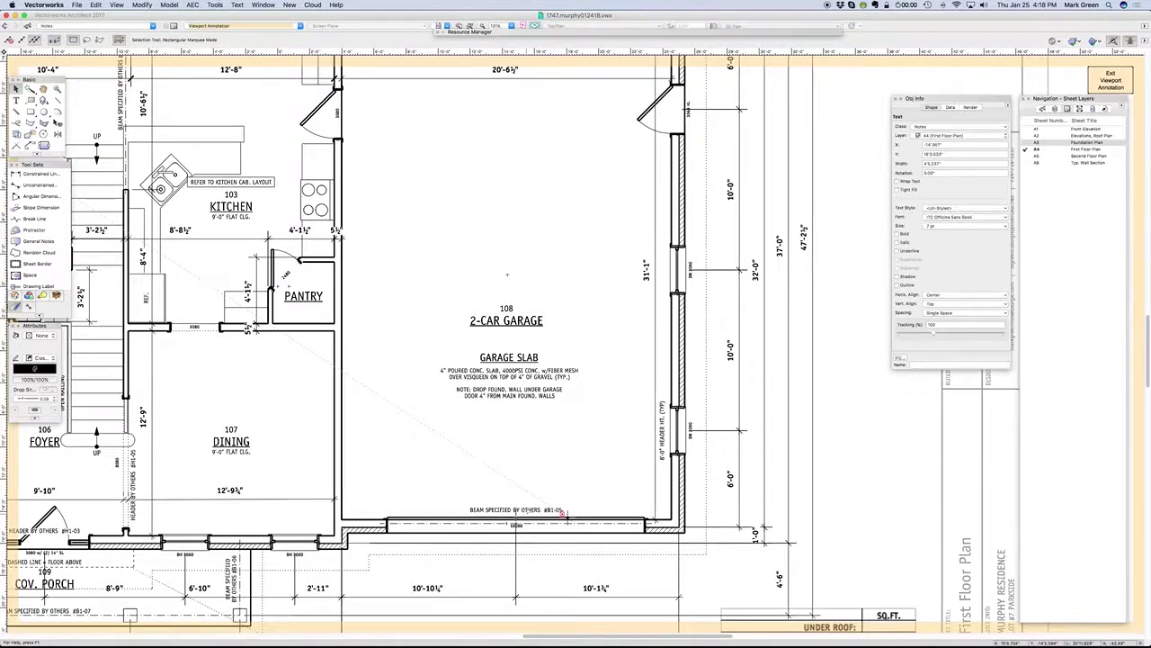
pyautogui.click(560, 457)
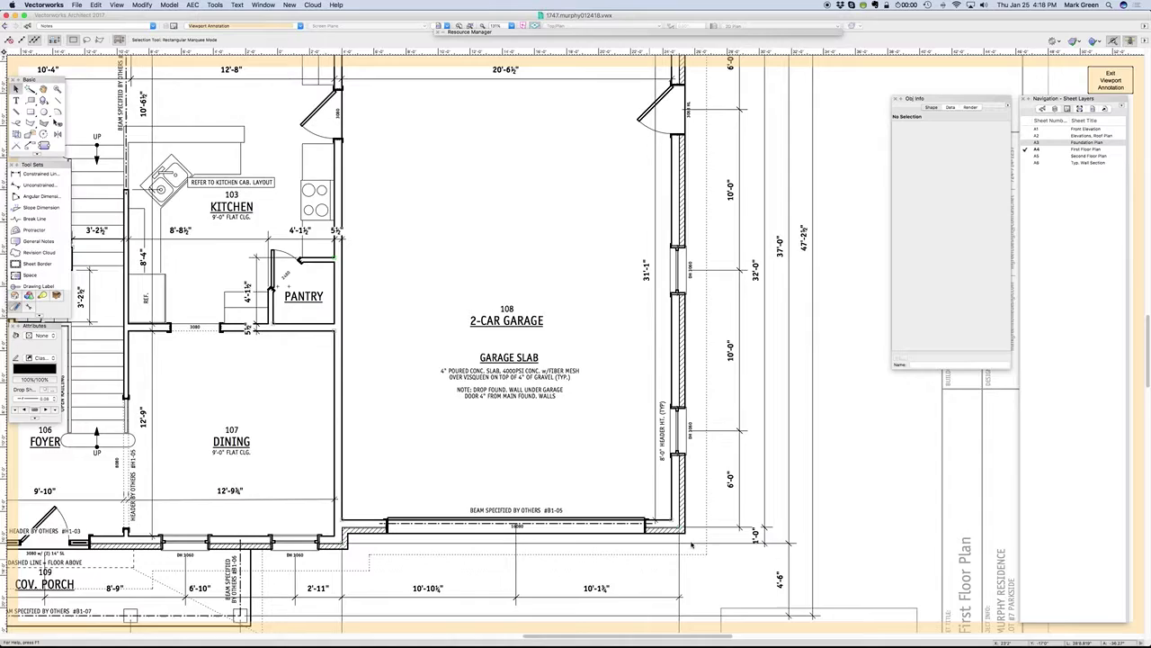
pyautogui.scroll(-4, 692, 544)
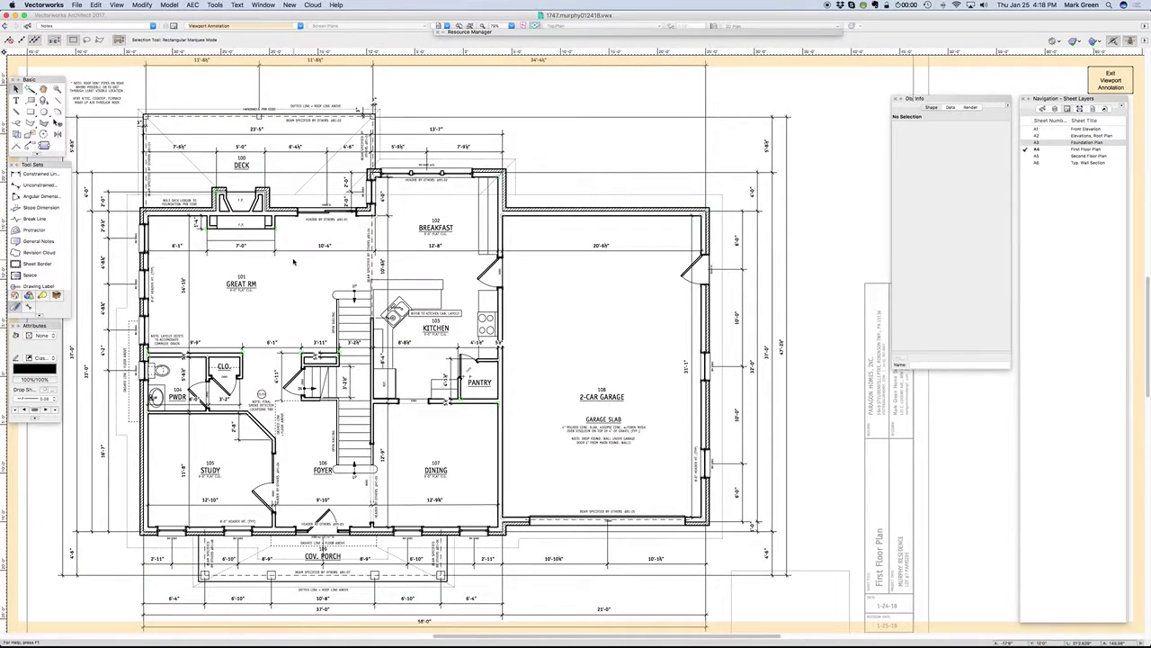
# Try lowering the 9'-0" FLAT CLG. note under GREAT RM and raising the one under BREAKFAST, and compare their spacing with KITCHEN
pyautogui.scroll(4, 293, 262)
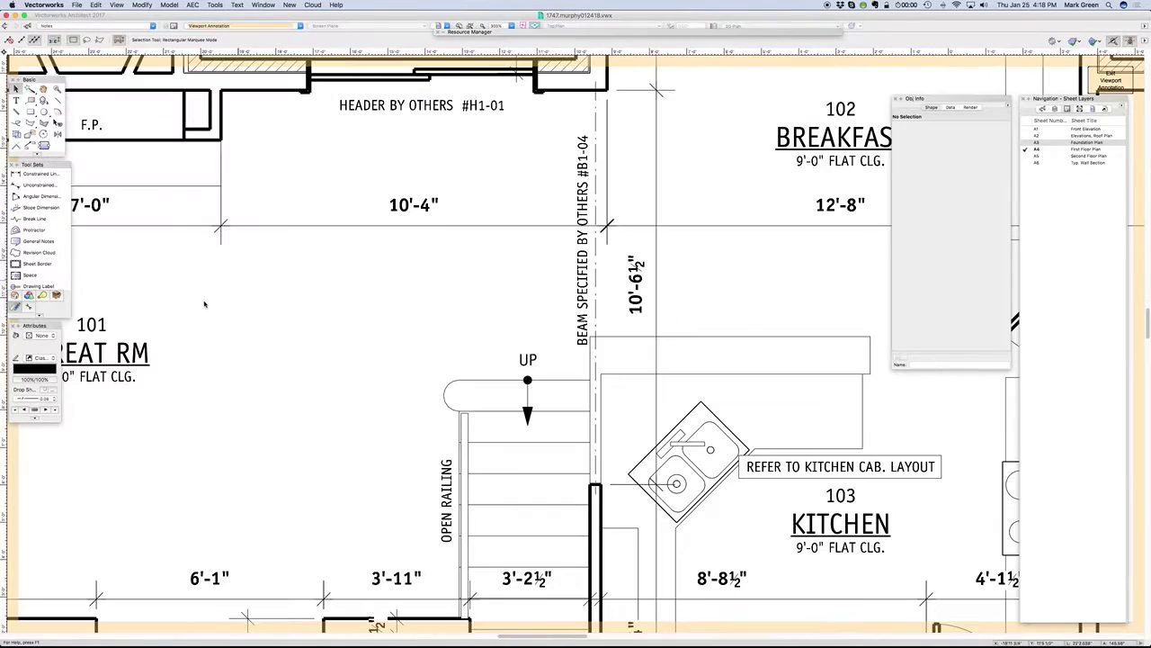
pyautogui.click(113, 385)
pyautogui.scroll(-2, 143, 511)
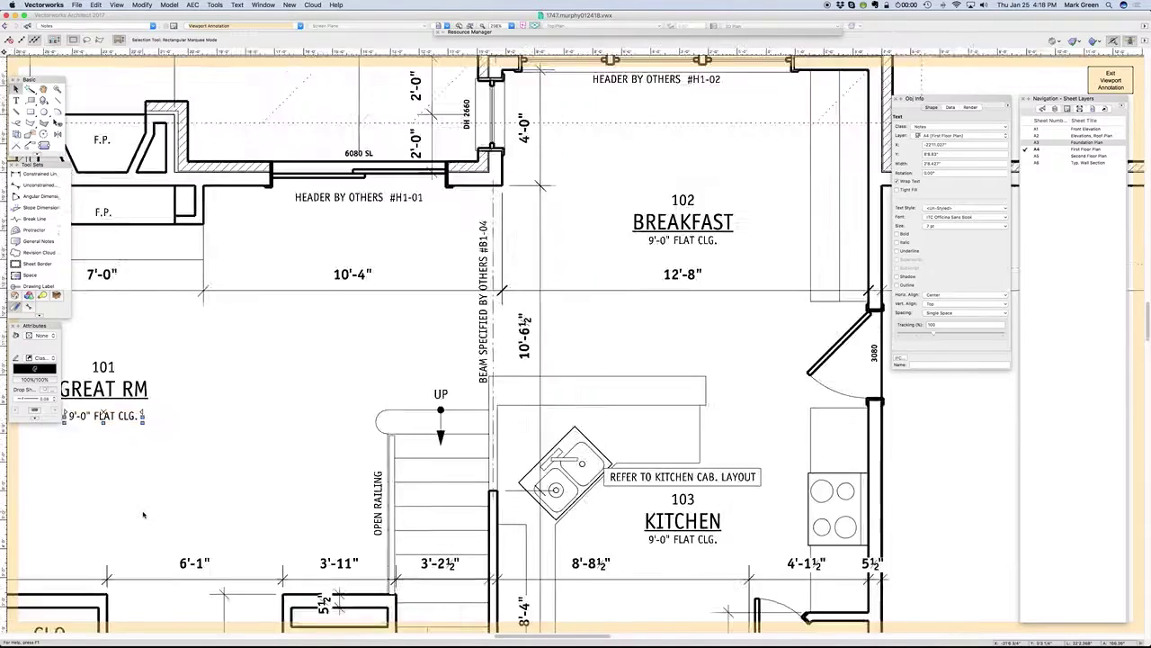
pyautogui.scroll(-1, 143, 515)
pyautogui.click(545, 311)
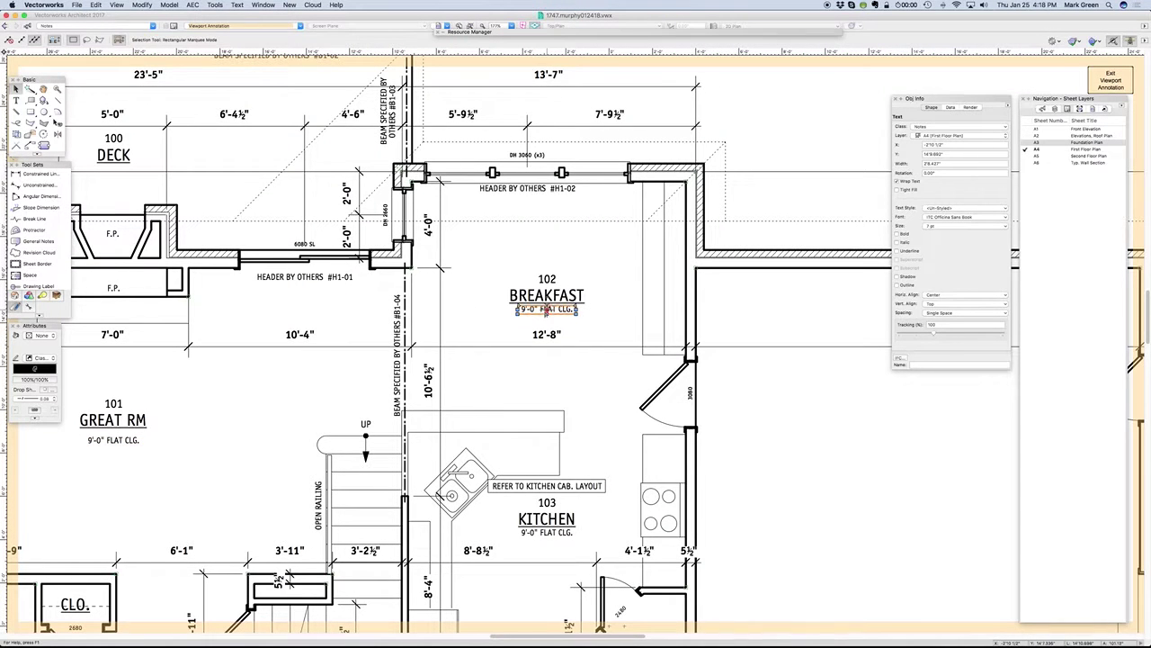
pyautogui.click(616, 235)
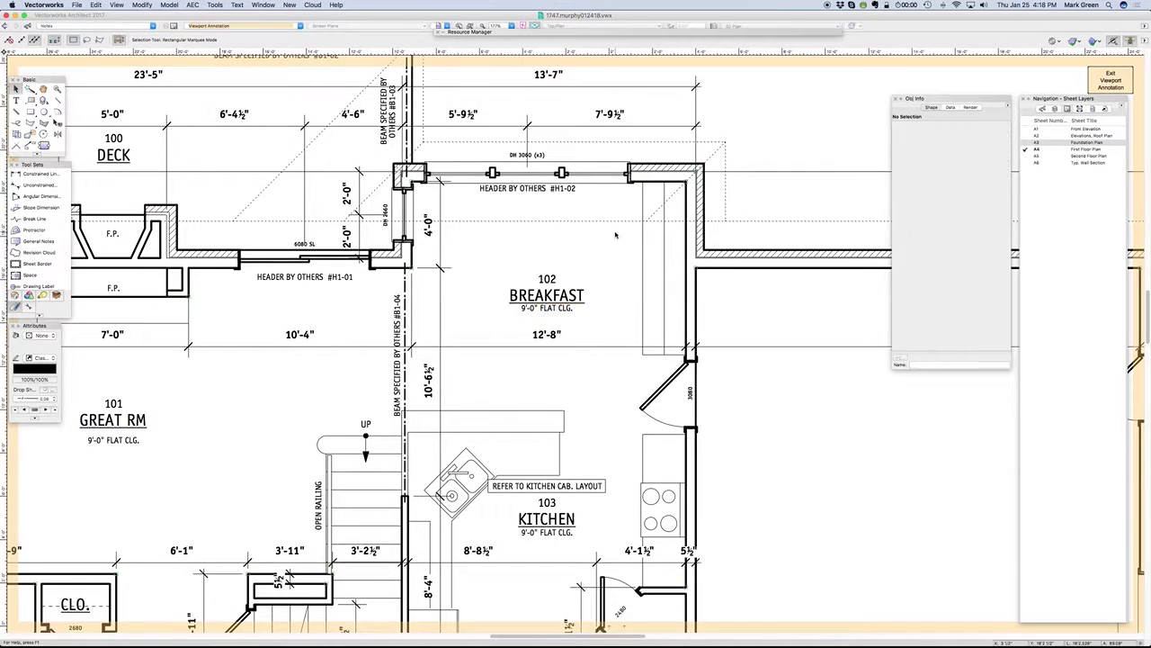
pyautogui.scroll(-2, 616, 234)
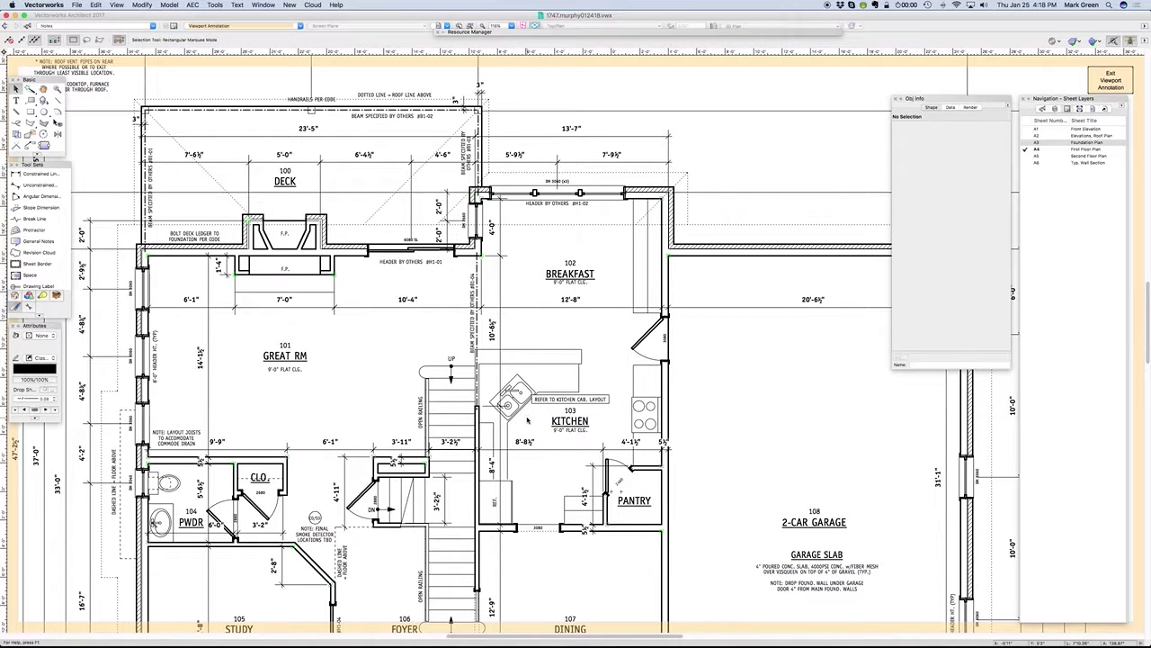
# Undo the moves of the GREAT RM and BREAKFAST ceiling notes and deselect them
pyautogui.press('super+z')
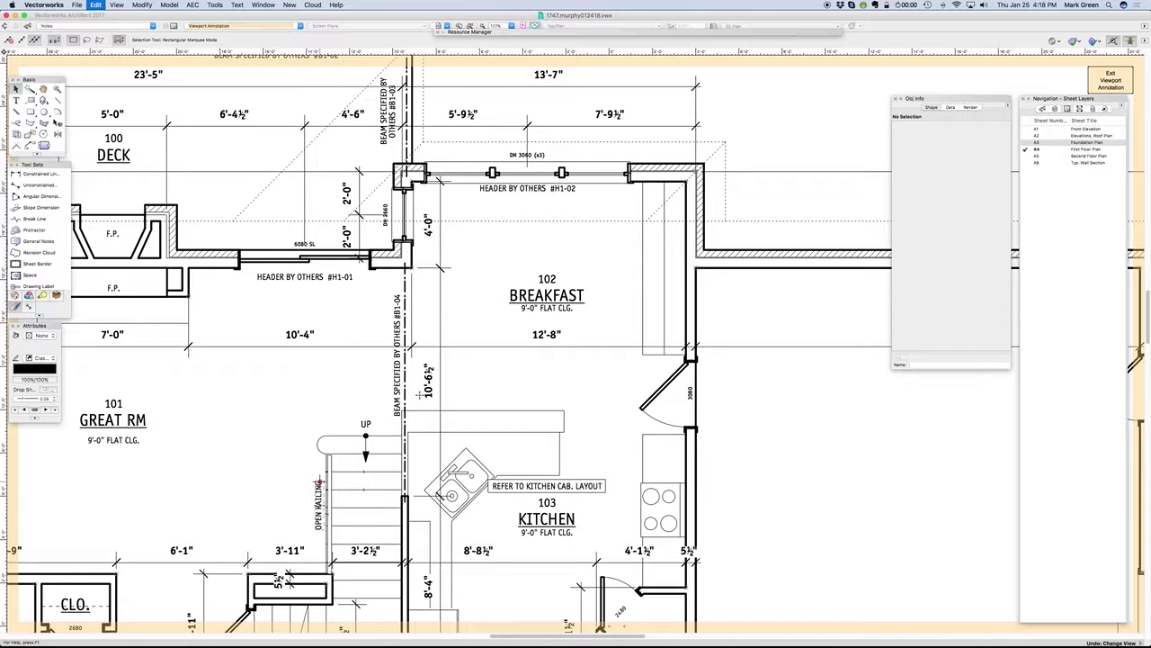
pyautogui.press('super+z')
pyautogui.scroll(-4, 388, 395)
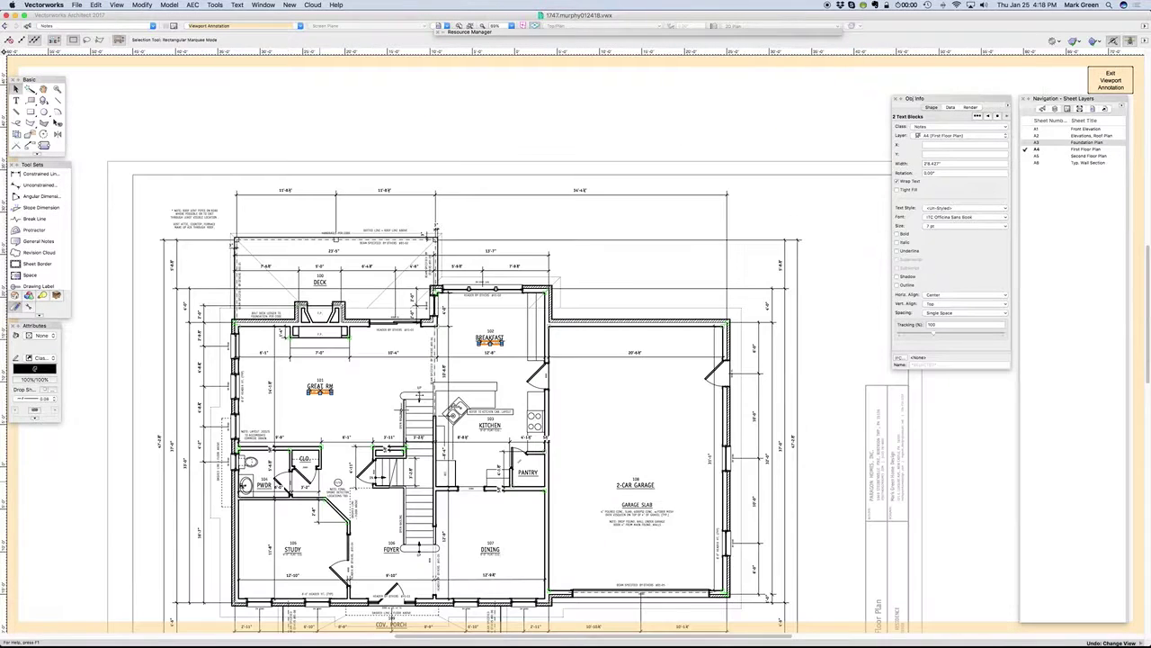
pyautogui.click(481, 105)
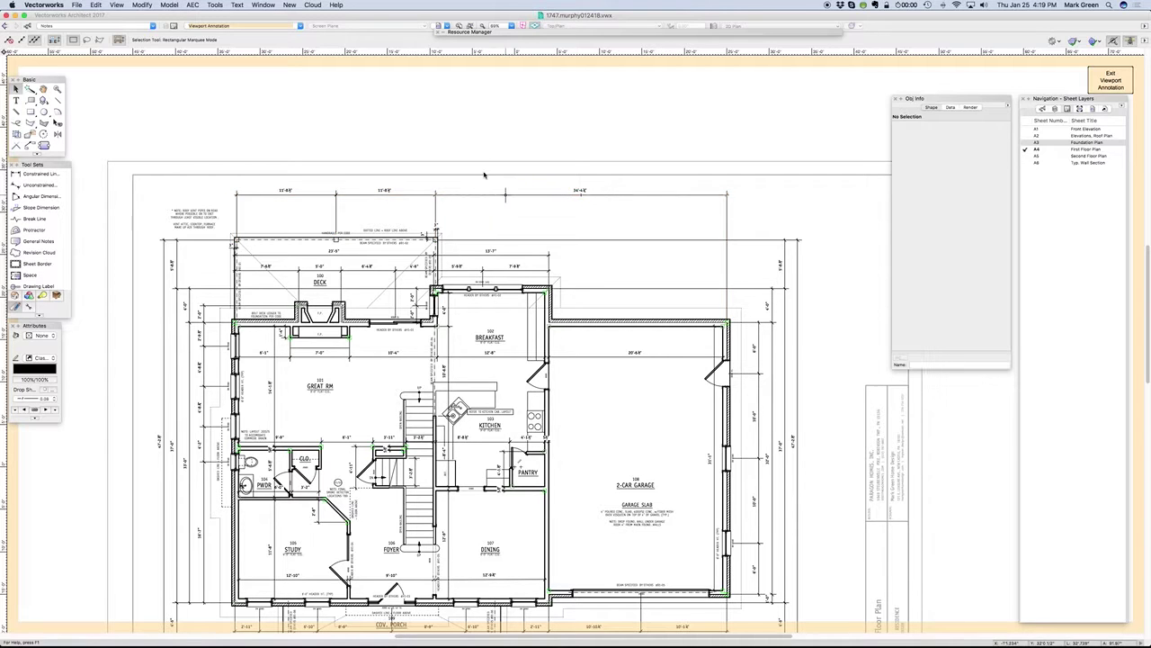
# Examine the room label and dimension text alignment across the whole First Floor Plan, including the PWDR, CLO. and STUDY area
pyautogui.scroll(-3, 519, 108)
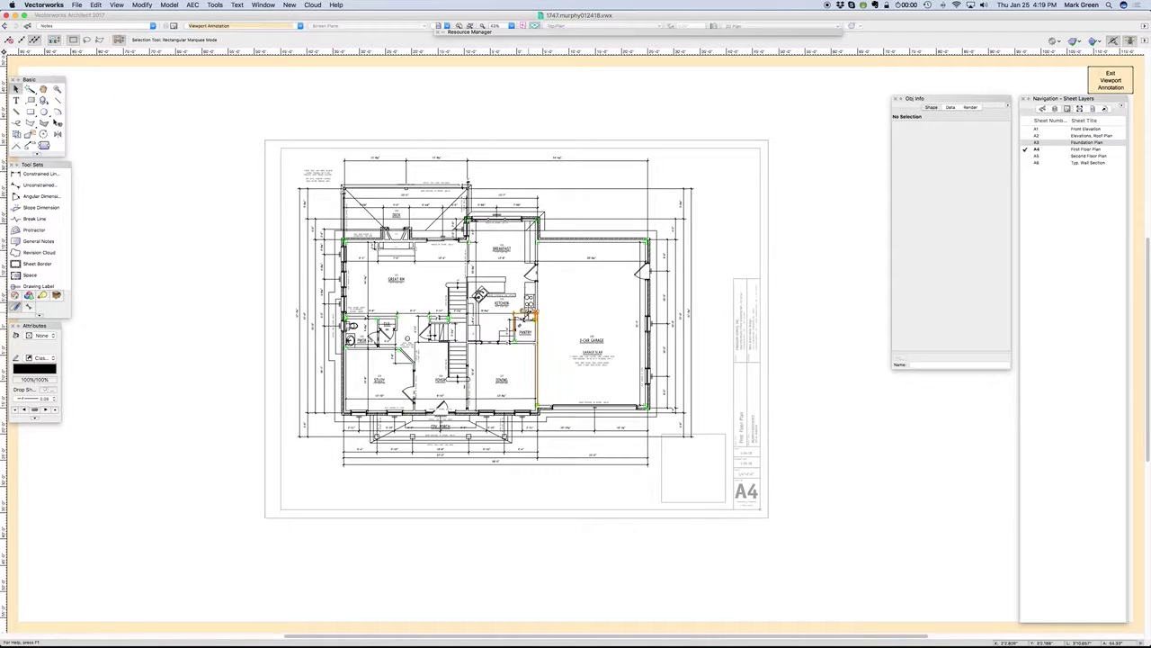
pyautogui.scroll(3, 529, 312)
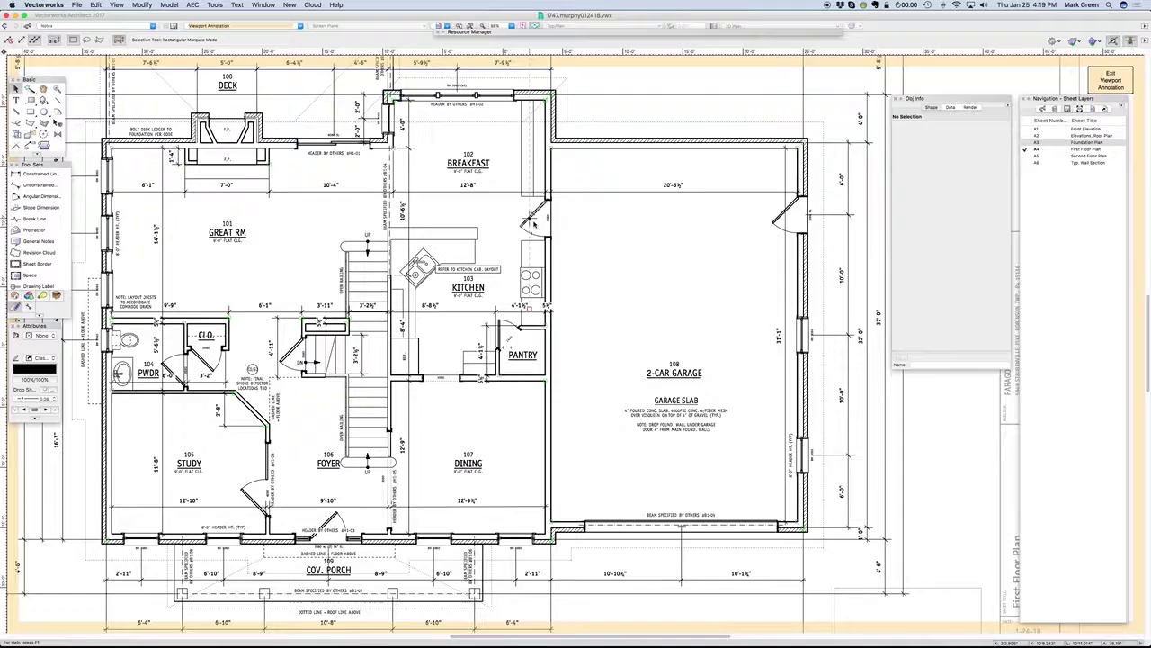
pyautogui.scroll(-3, 535, 221)
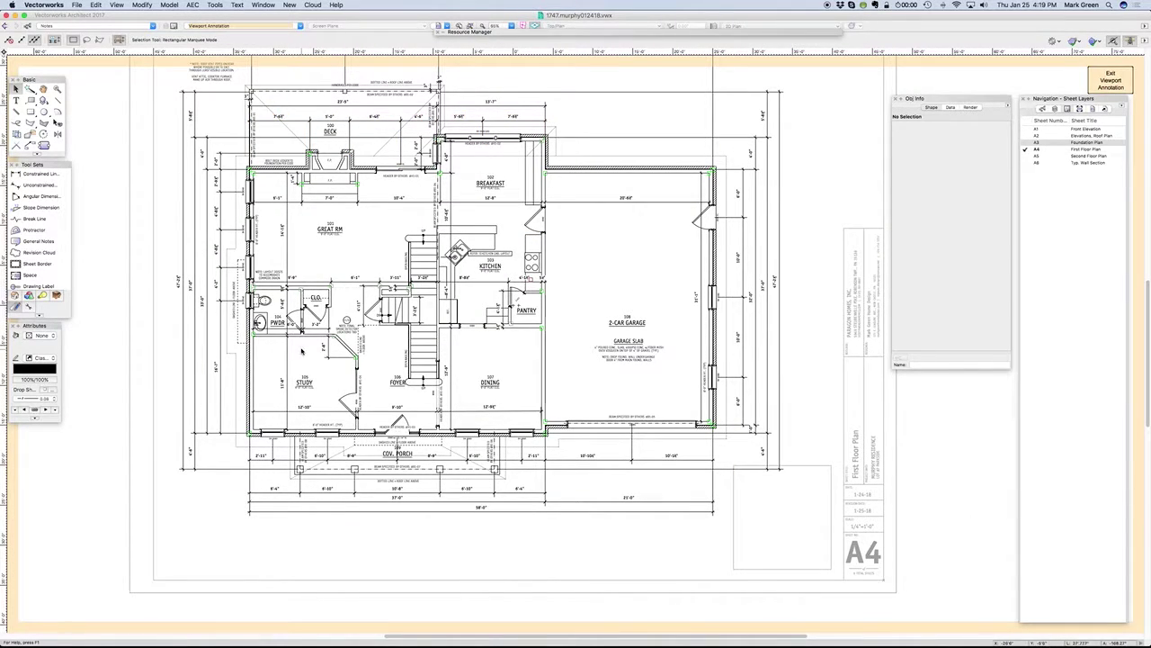
pyautogui.scroll(5, 286, 333)
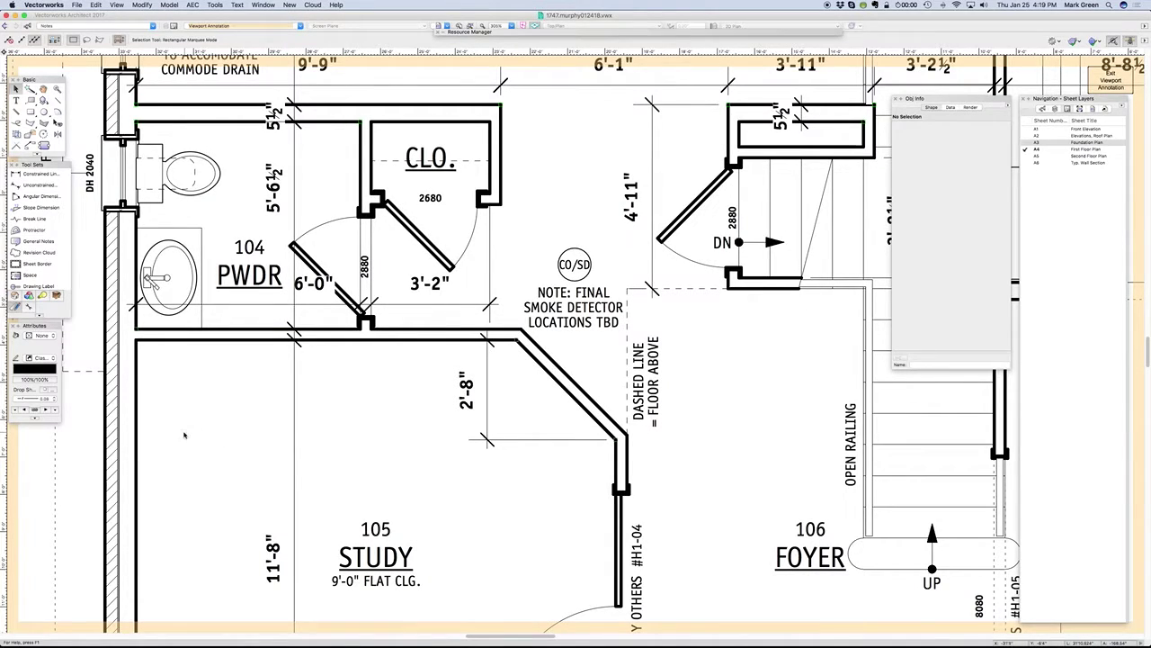
pyautogui.scroll(-4, 167, 437)
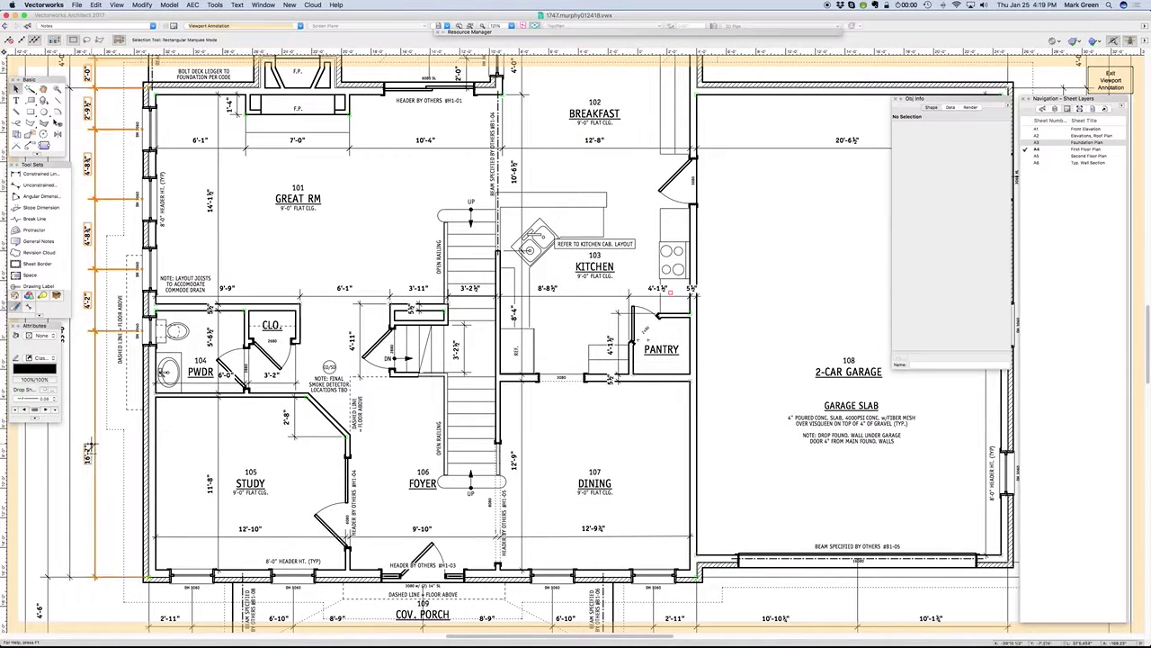
pyautogui.scroll(-2, 531, 402)
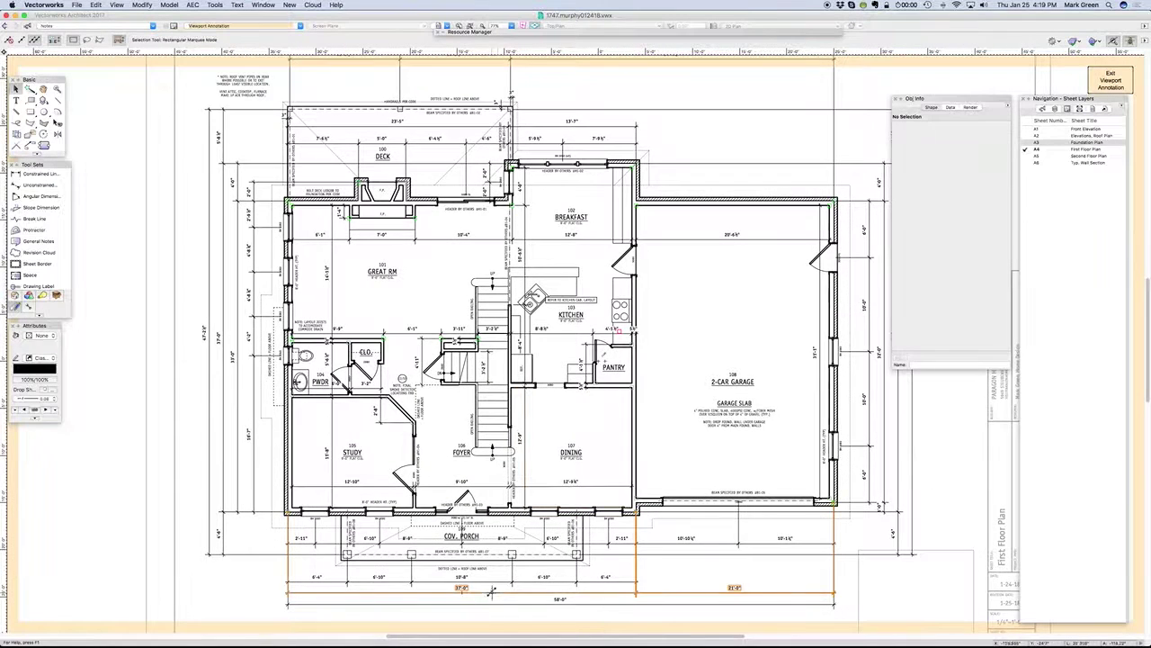